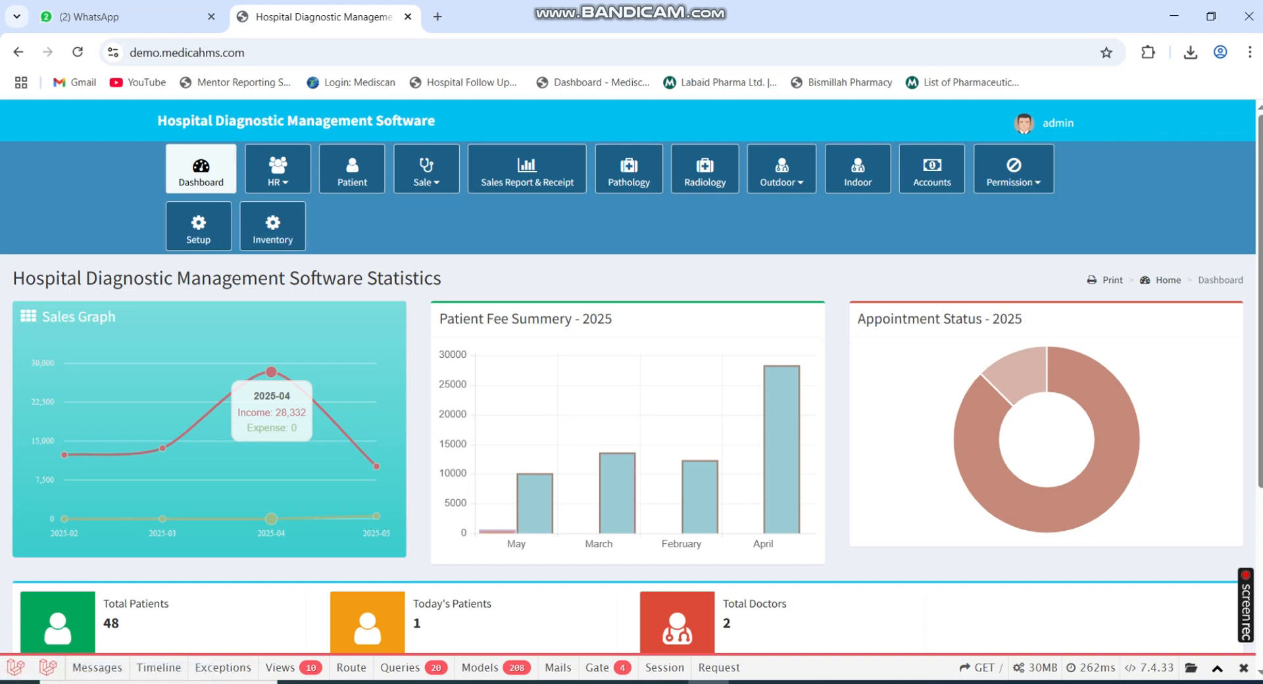
Reload the dashboard and examine its charts and today's patient, sales and income figures
left_click(200, 171)
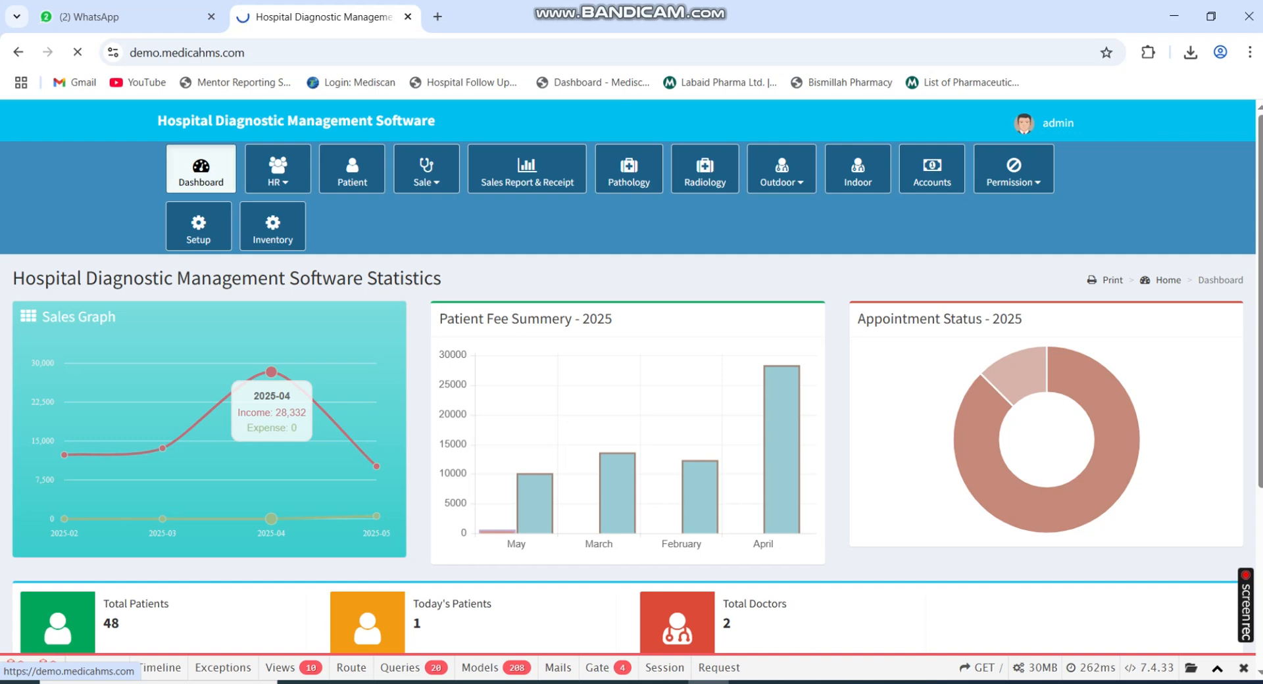
scroll(631, 394, "down", 4)
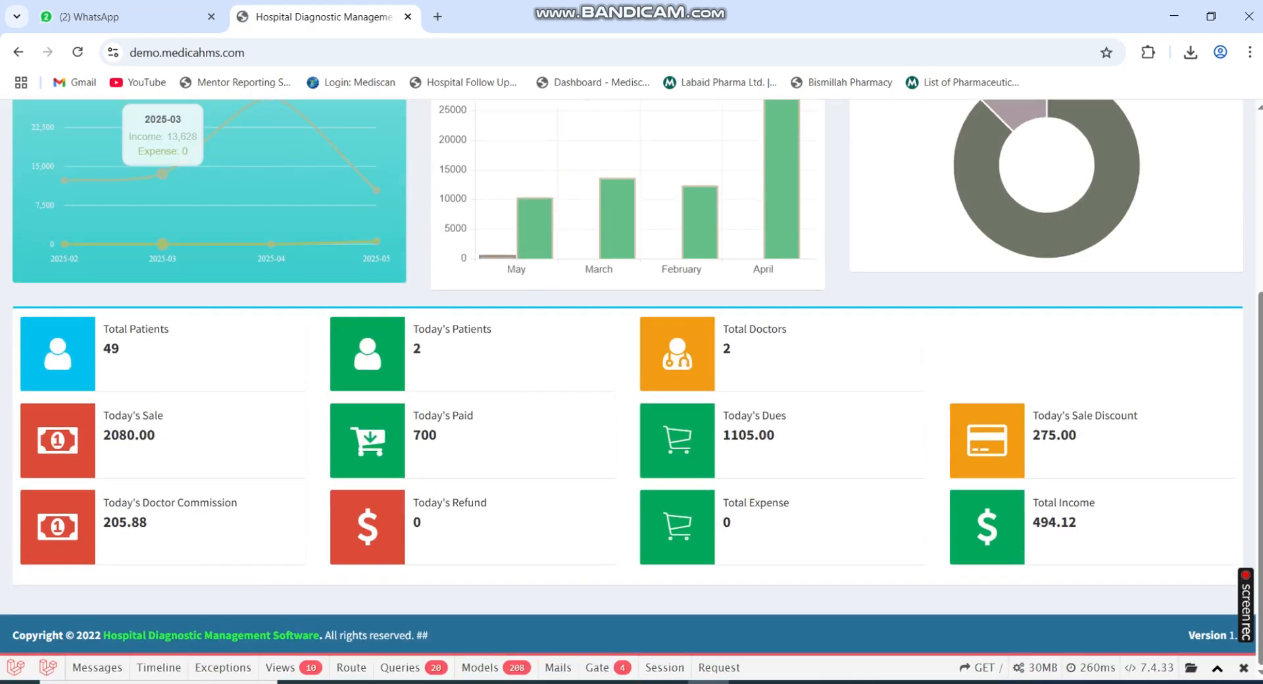
scroll(631, 394, "up", 4)
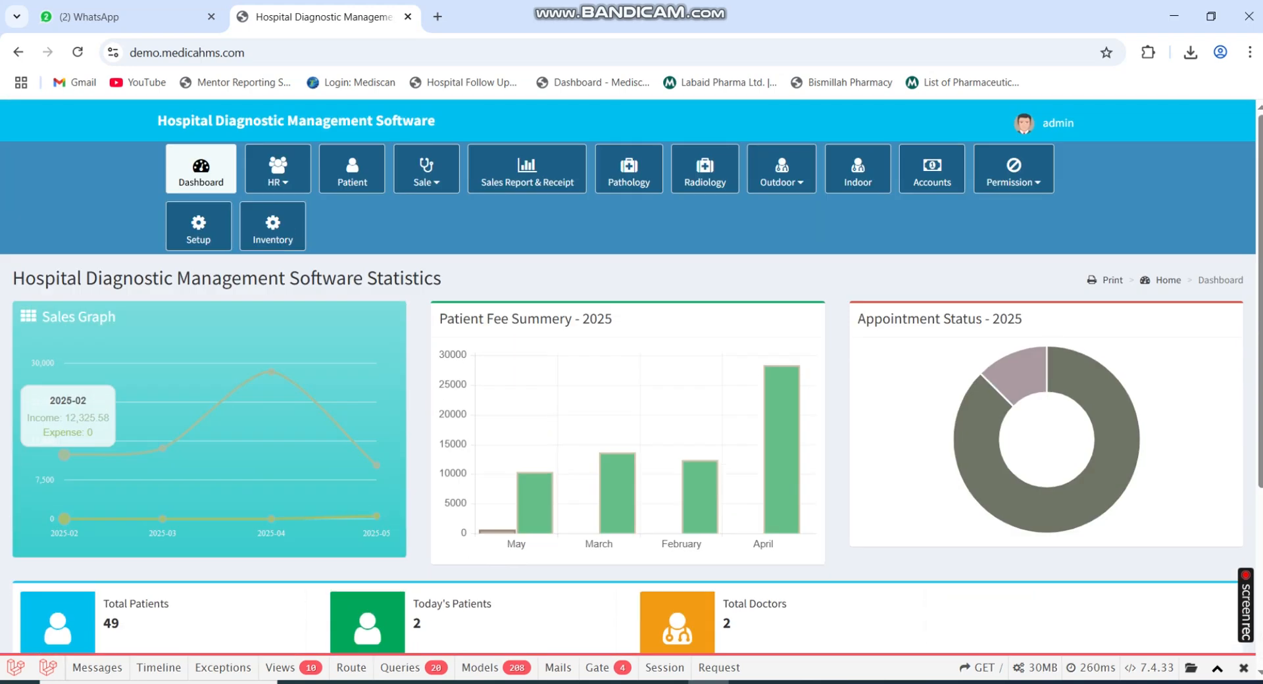
Open the date-wise sales report and preview its non-pad print version, closing the preview without saving
left_click(527, 169)
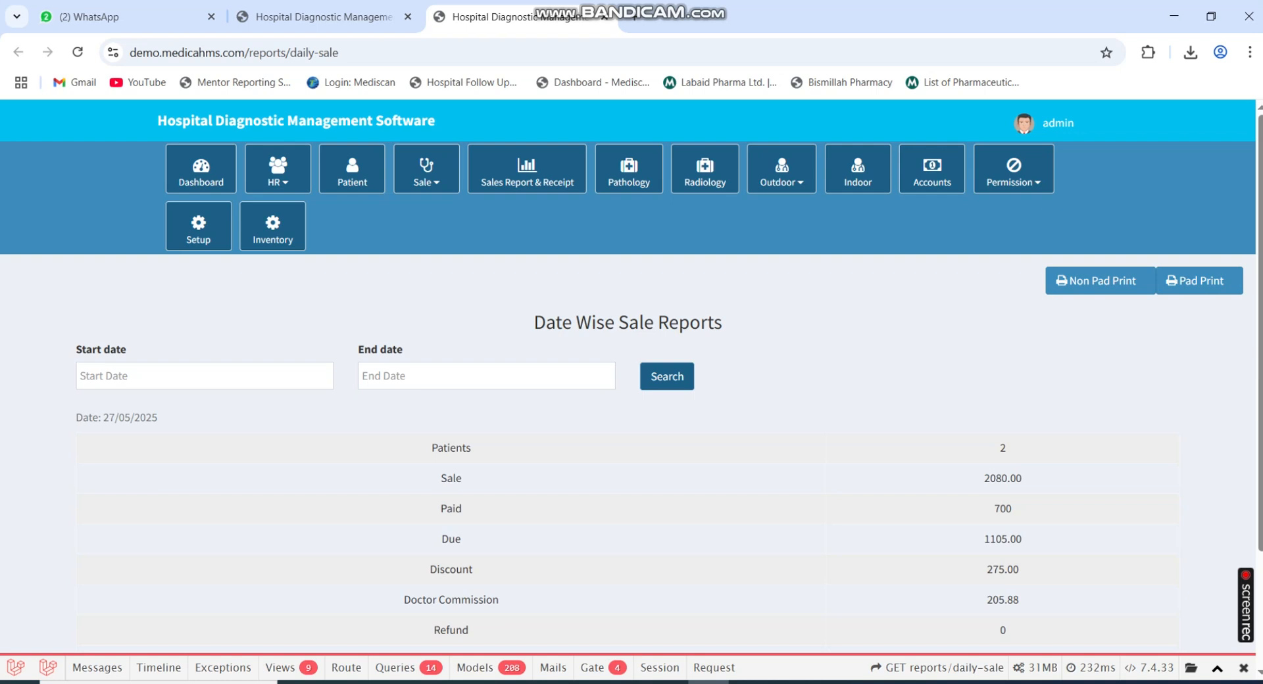
scroll(632, 372, "down", 2)
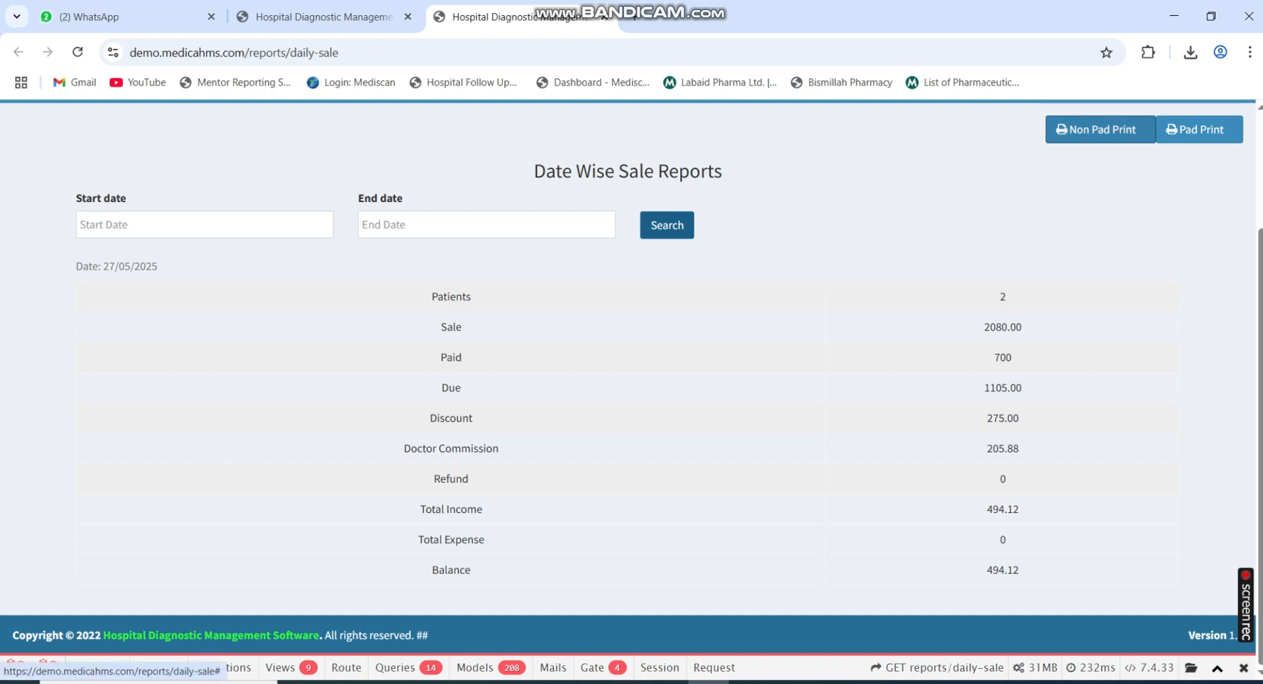
left_click(1099, 130)
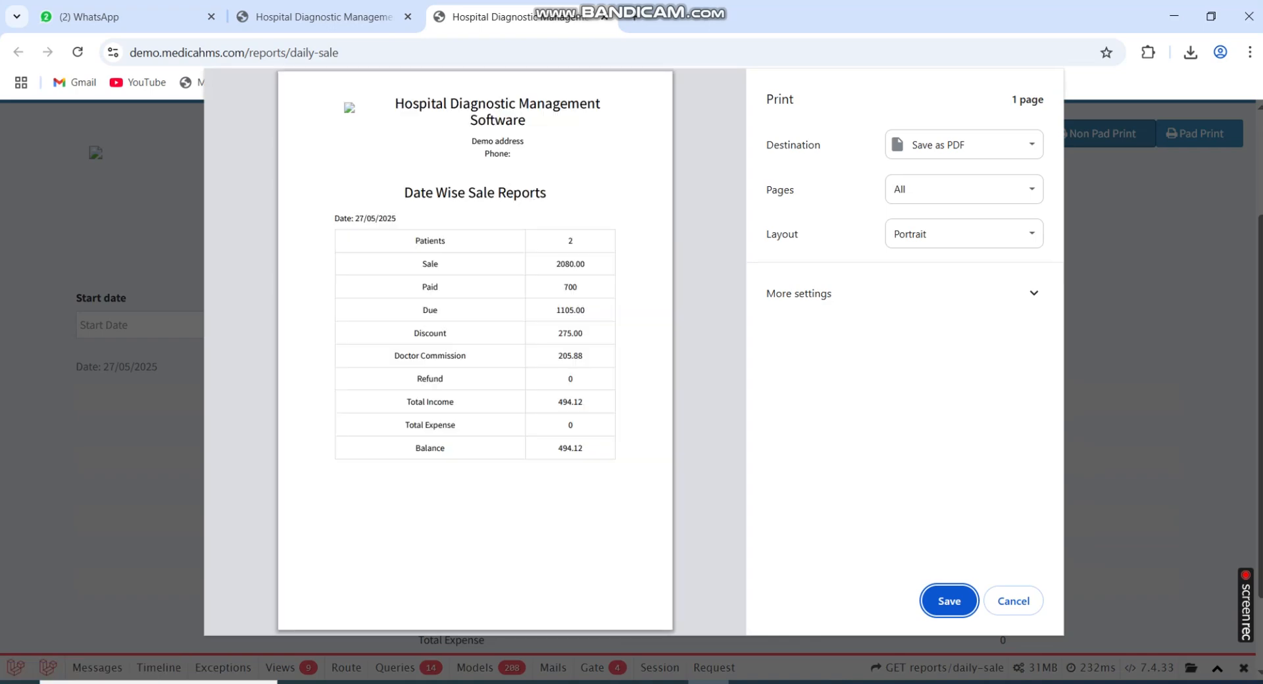
left_click(1013, 600)
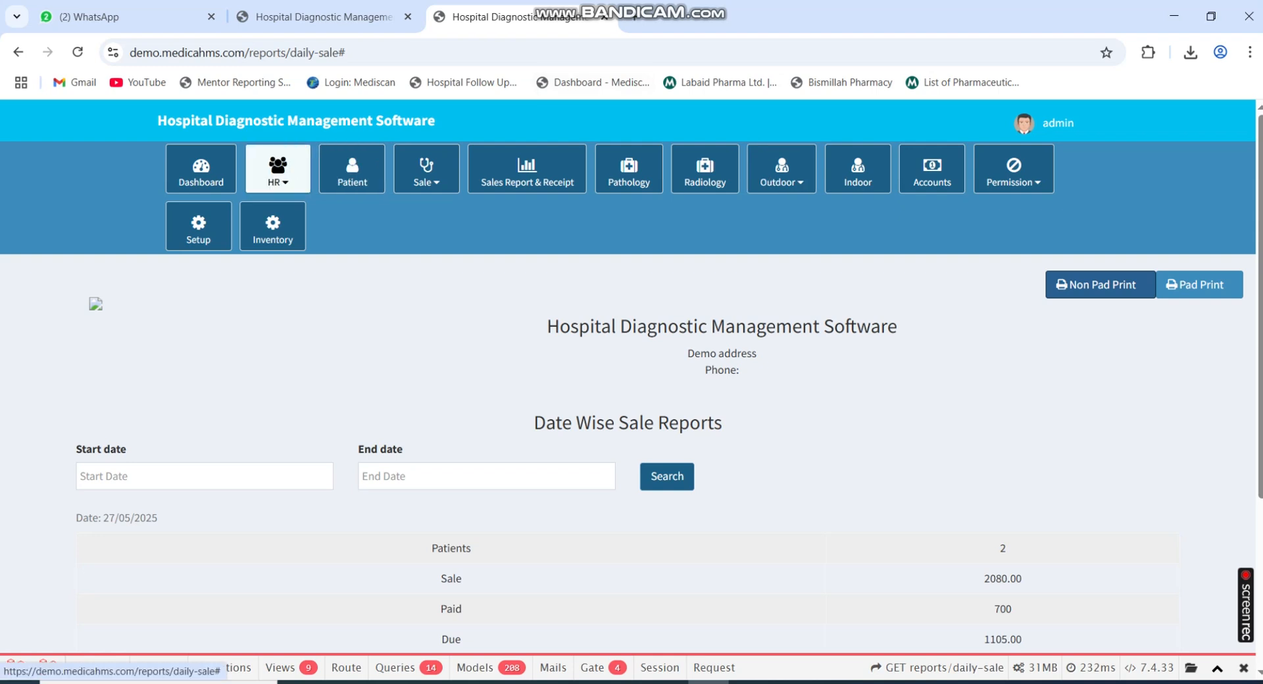
View the HR staff list with its form for adding staff, and the patient list
left_click(277, 170)
left_click(263, 217)
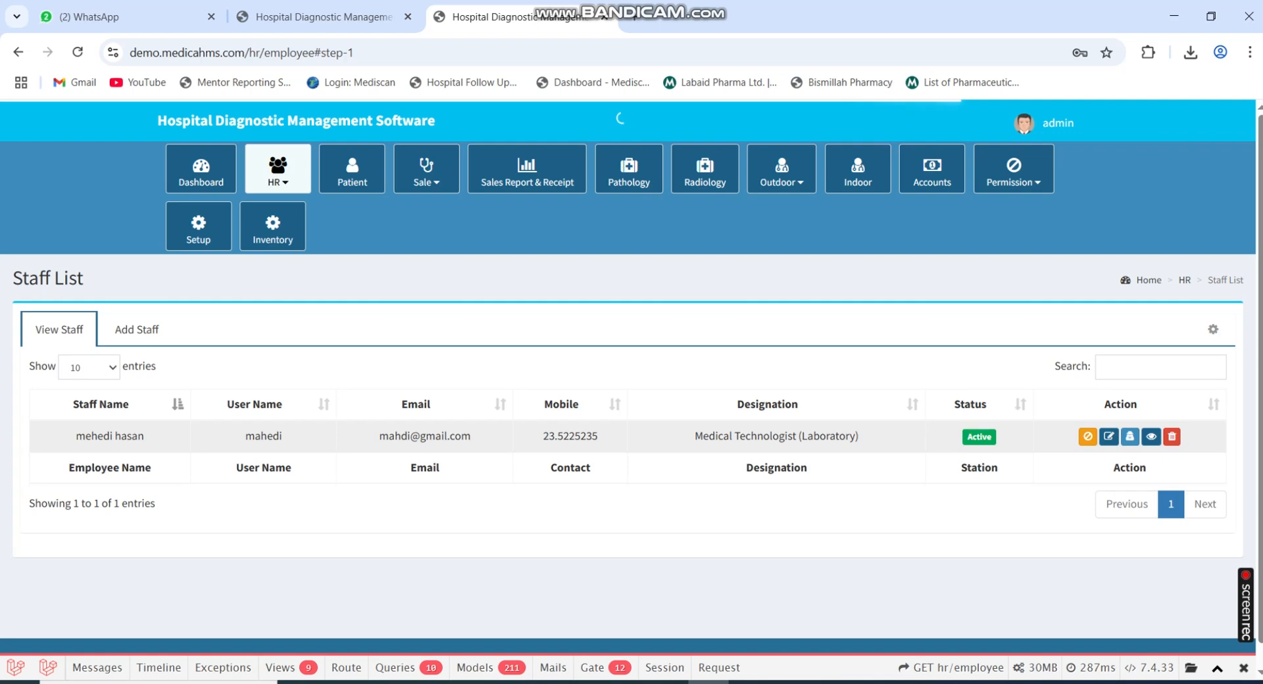
left_click(137, 328)
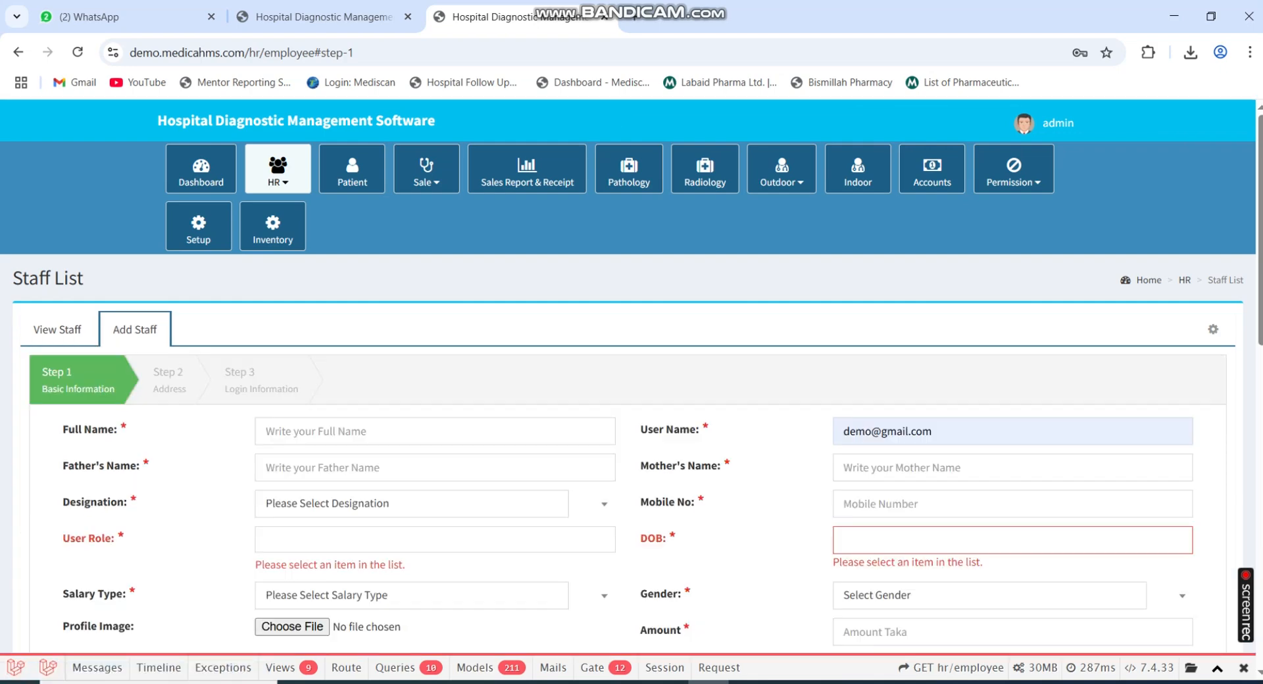
left_click(57, 329)
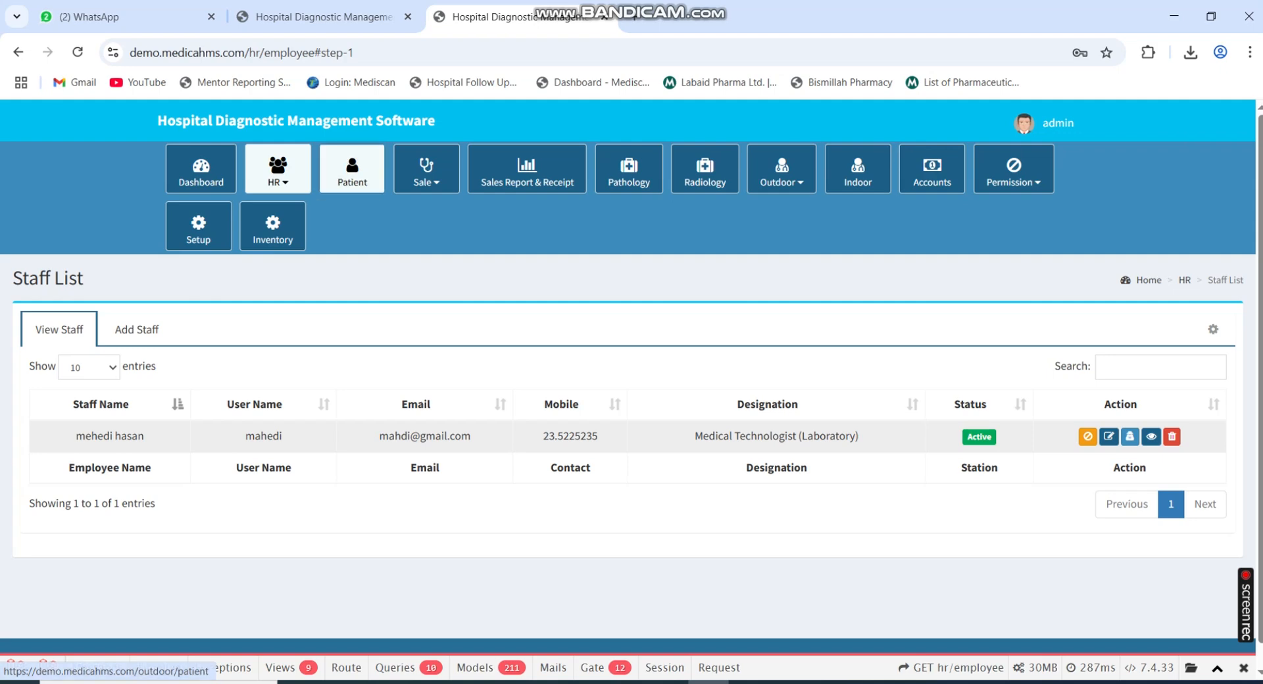
left_click(352, 170)
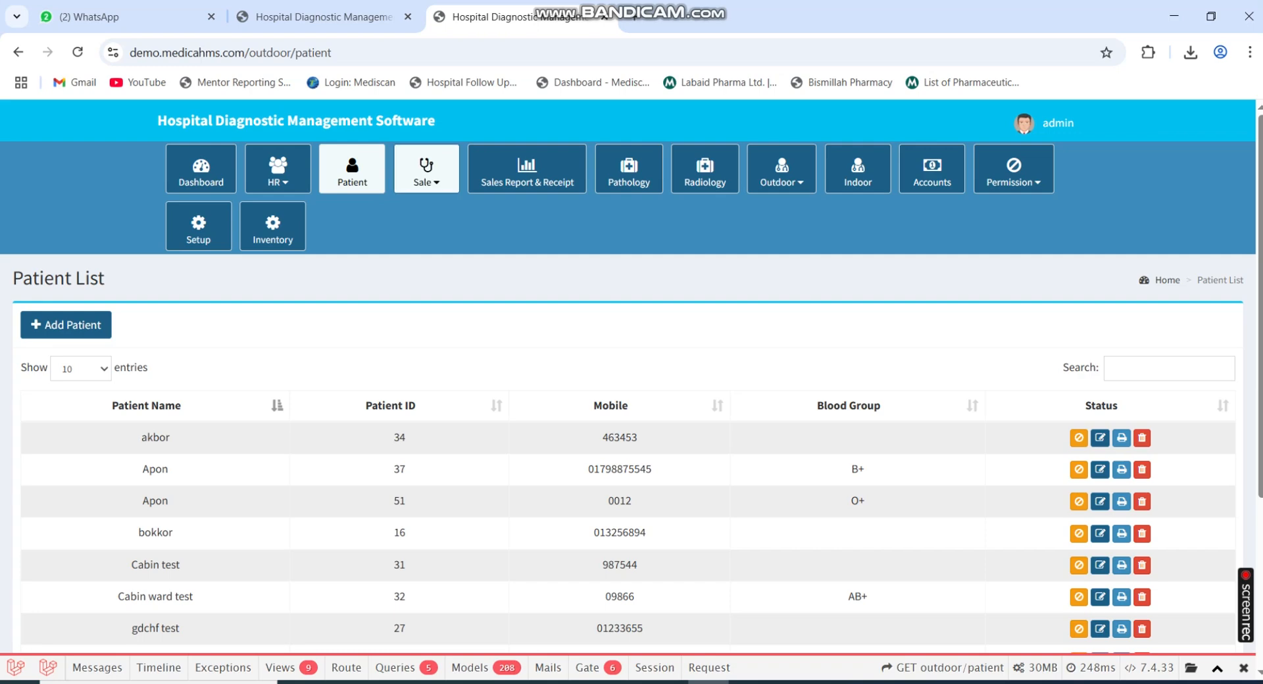
Start a new sale and set the type of item to sell to Service Sale
left_click(426, 173)
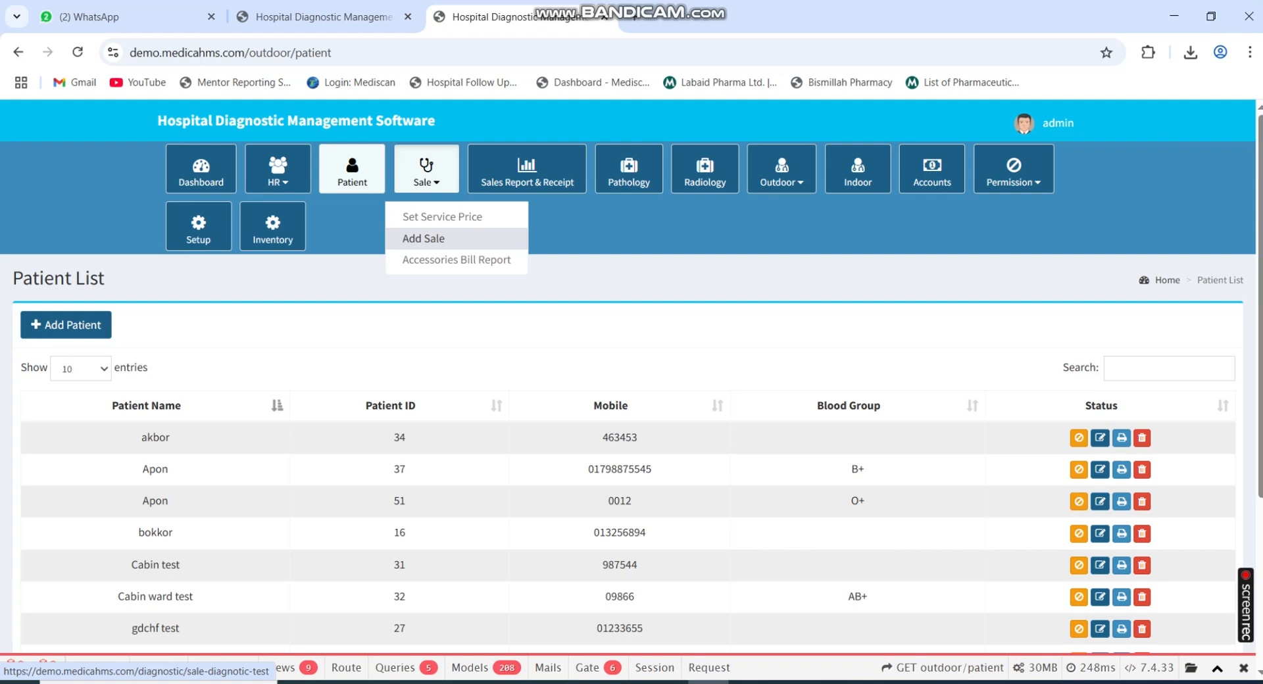
left_click(424, 238)
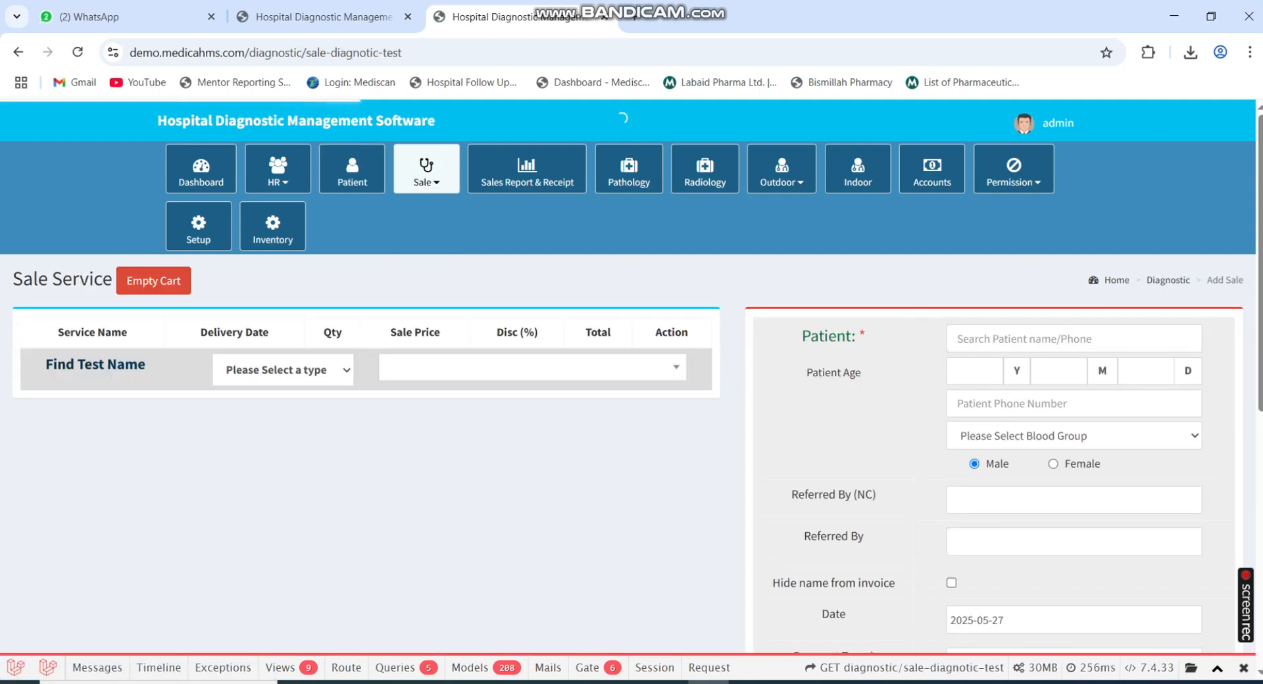
left_click(283, 370)
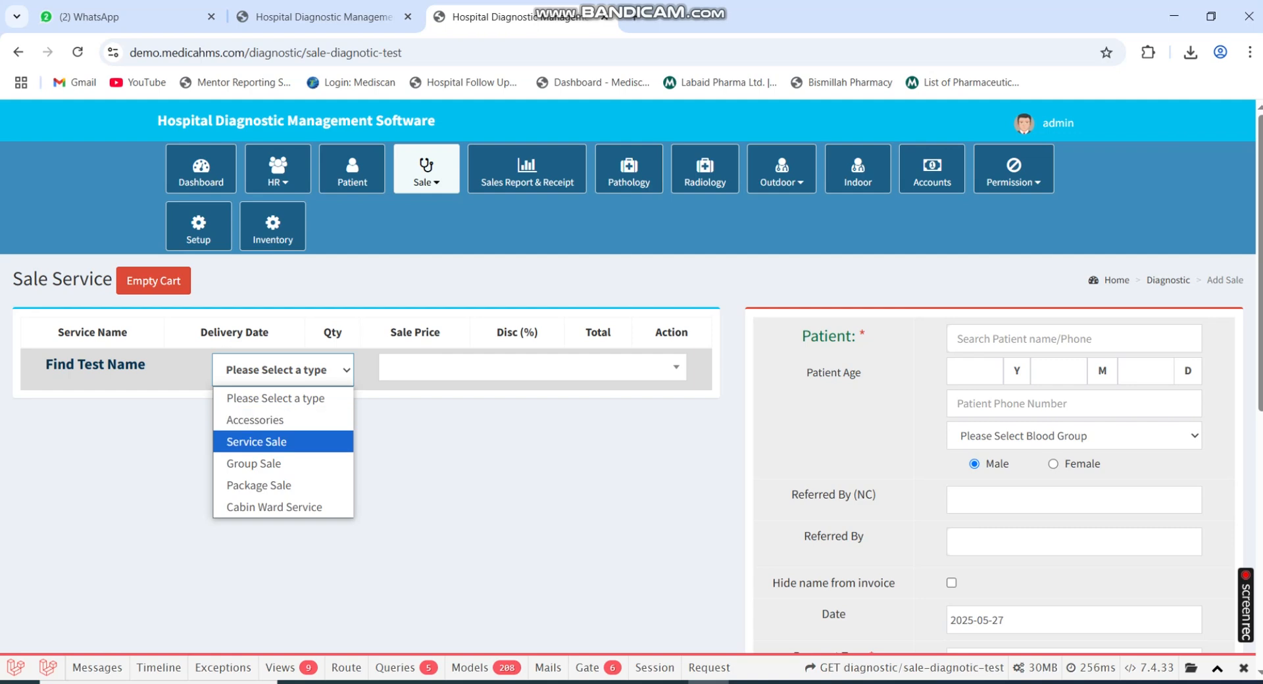
left_click(257, 442)
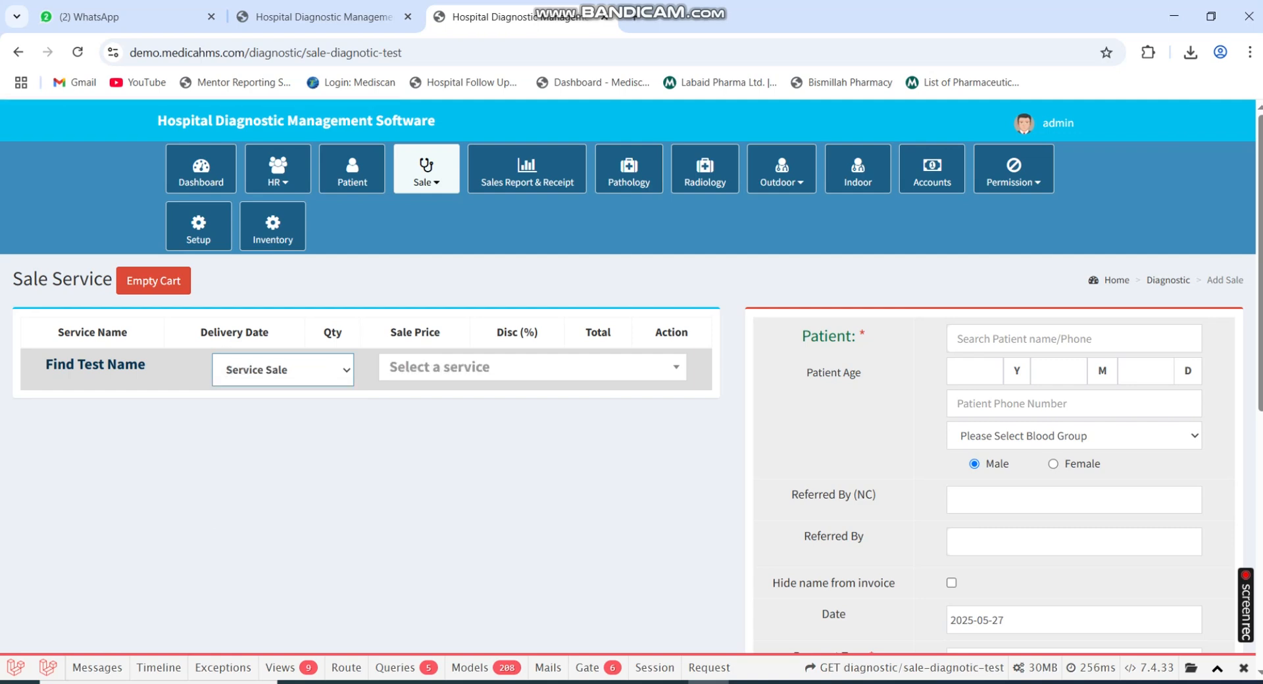
Add the CBC and RBS tests to the sale
left_click(531, 366)
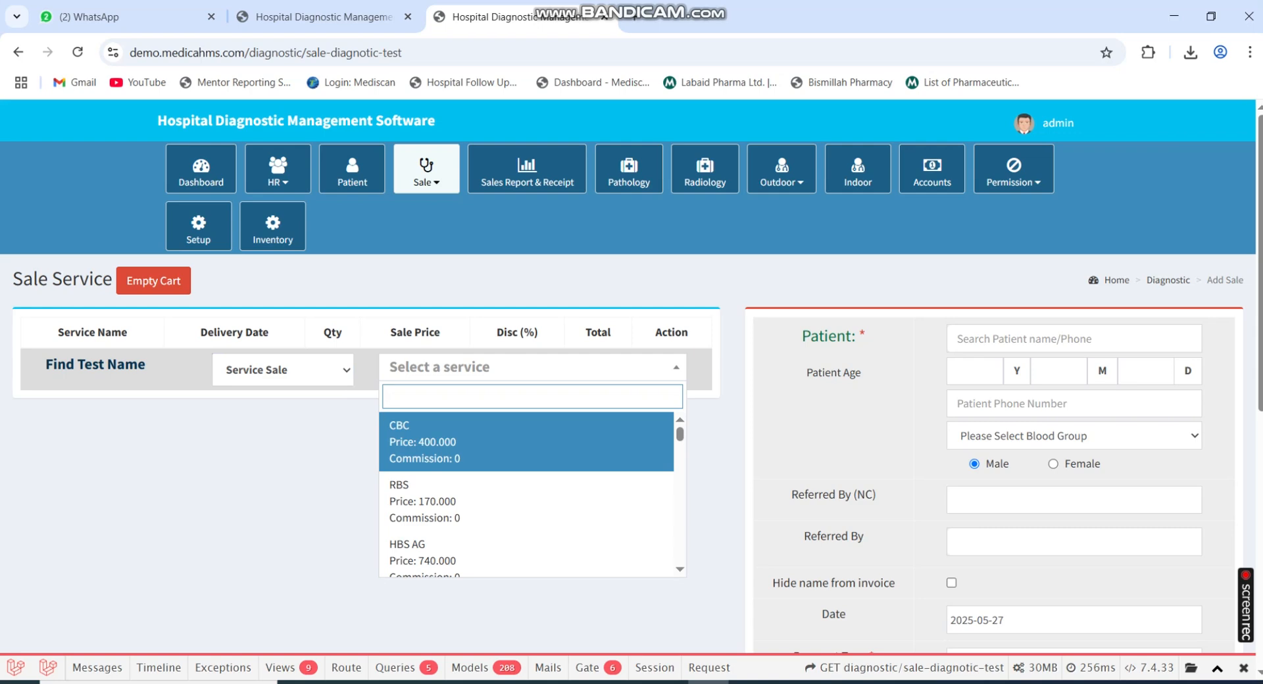
key("Down")
key("Up")
key("Down")
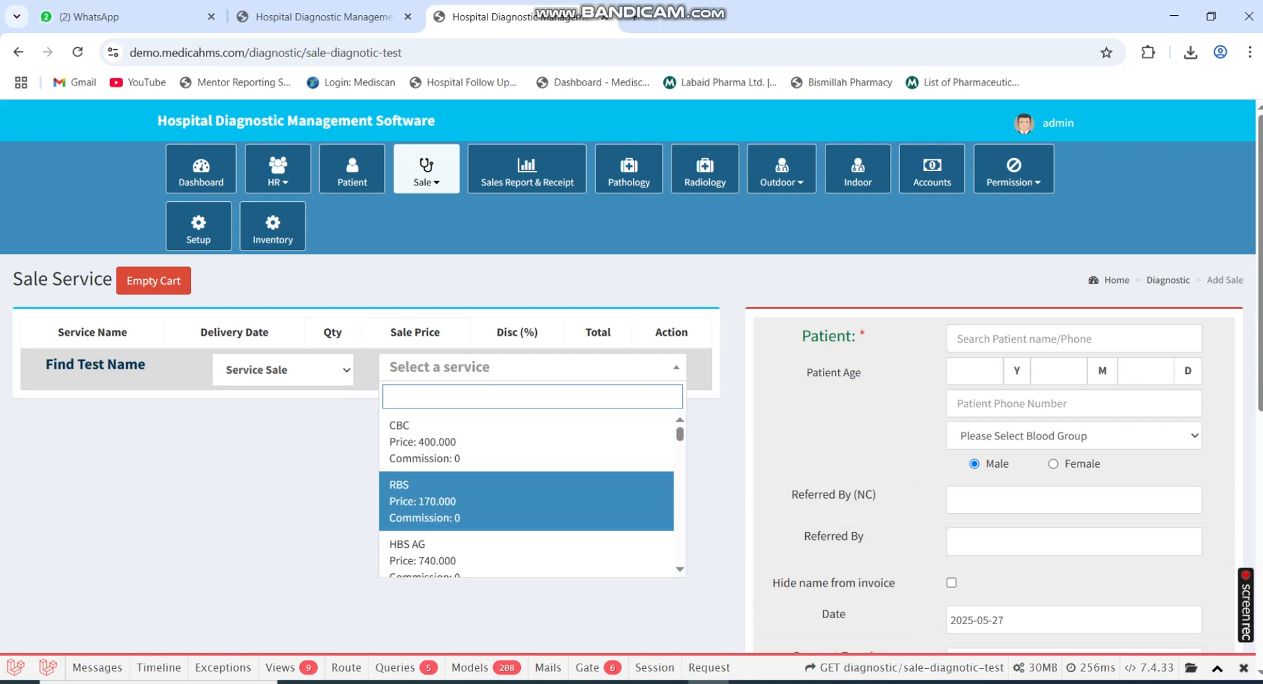
key("Up")
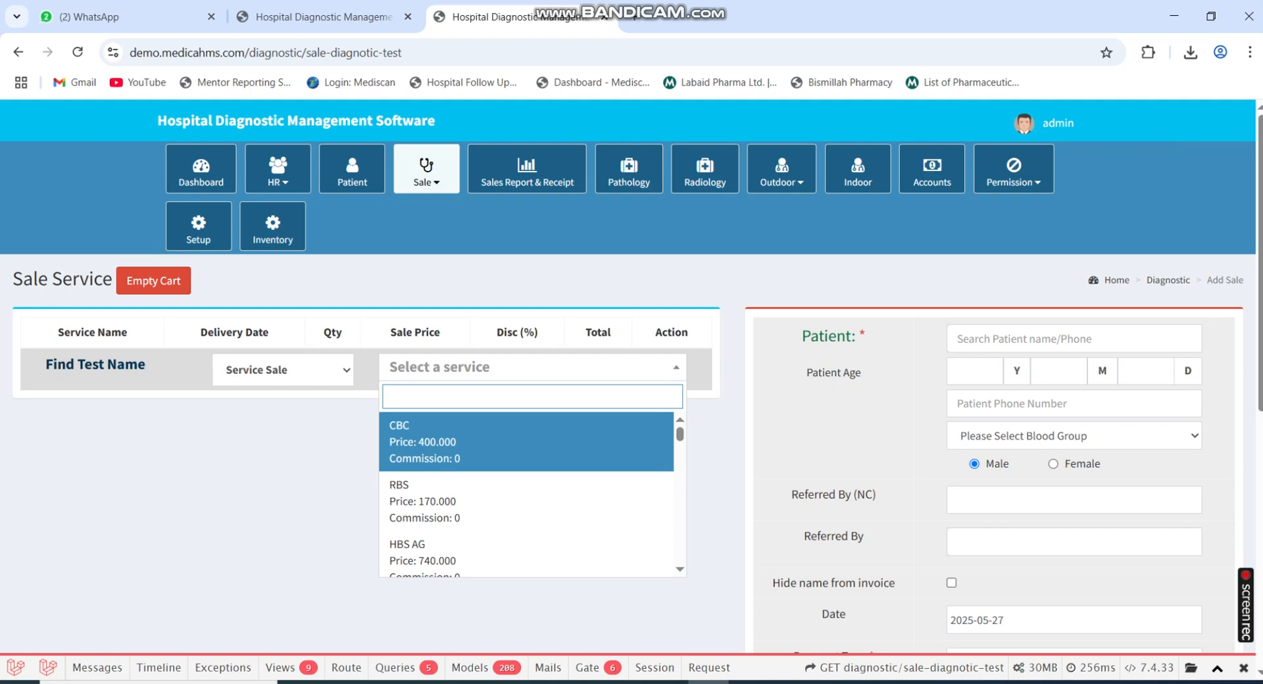
key("Return")
key("Tab")
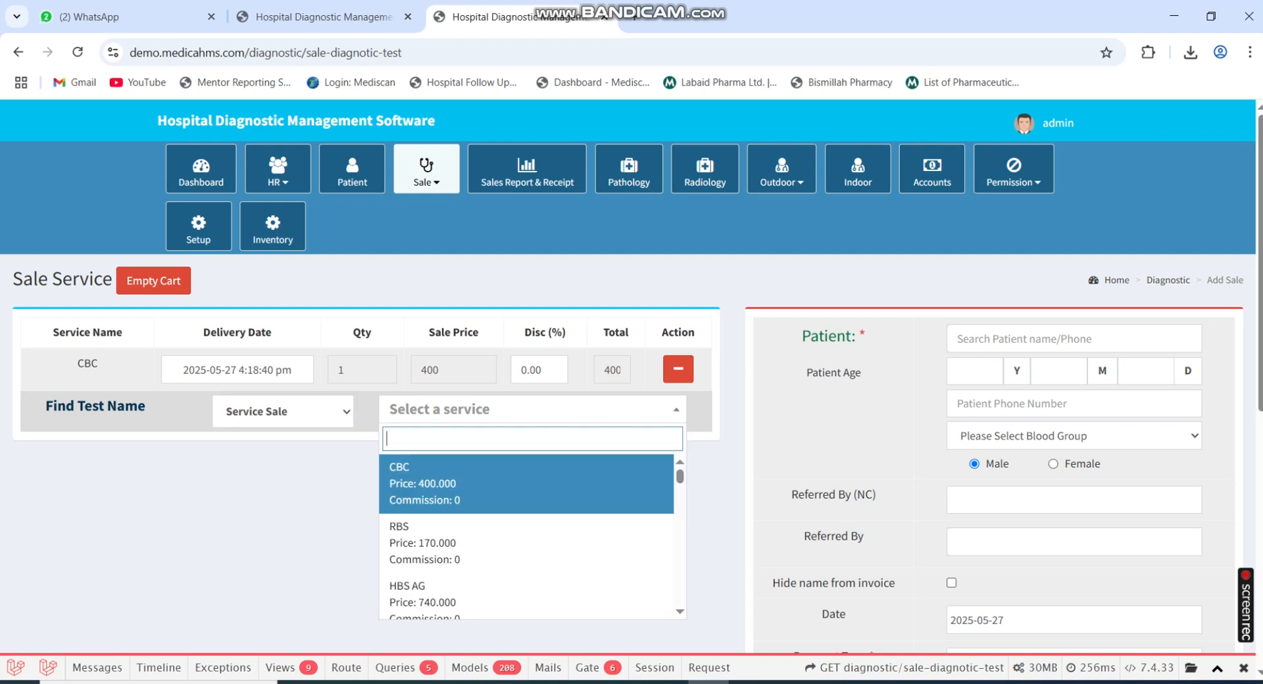
key("Down")
key("Return")
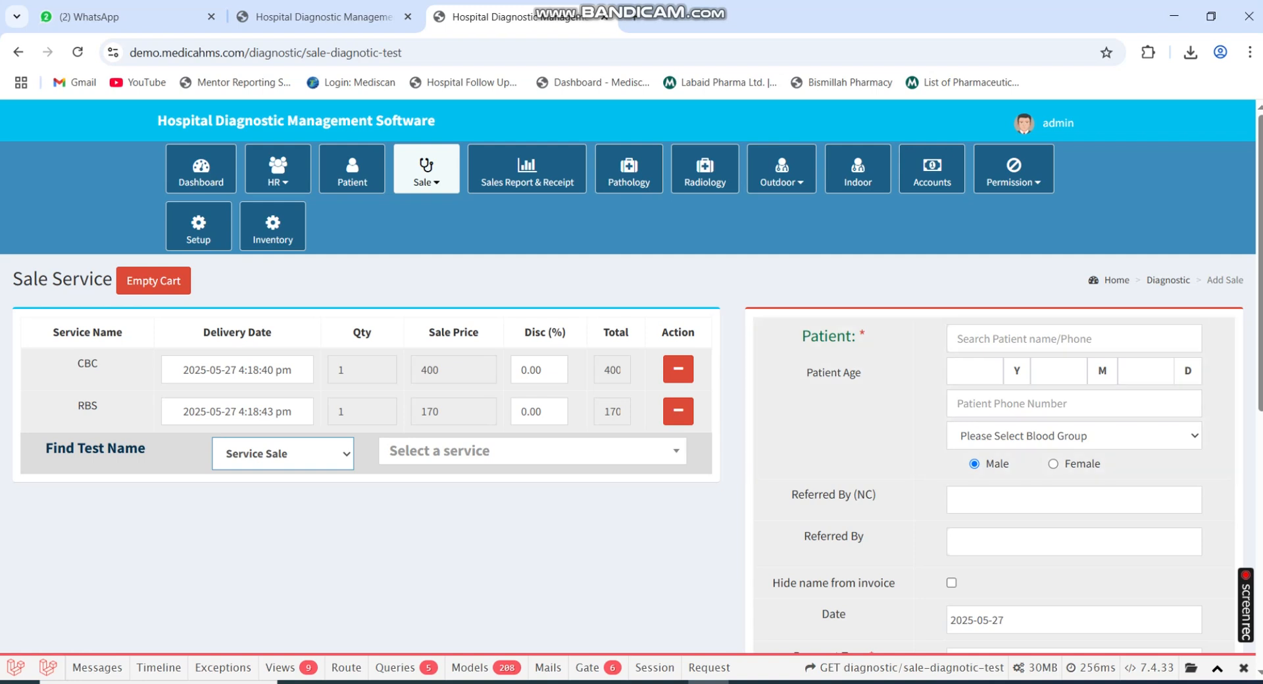
Search the services for "urine" and add the URINE R/E test to the sale
key("Tab")
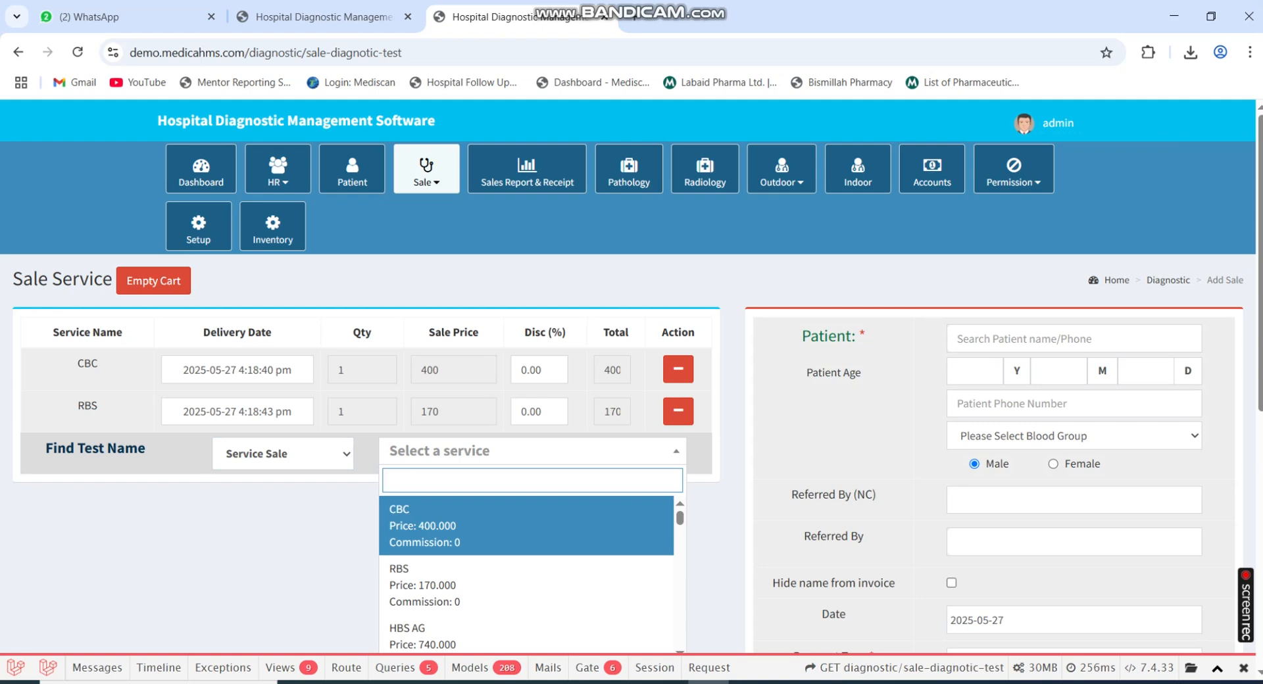
type("urine")
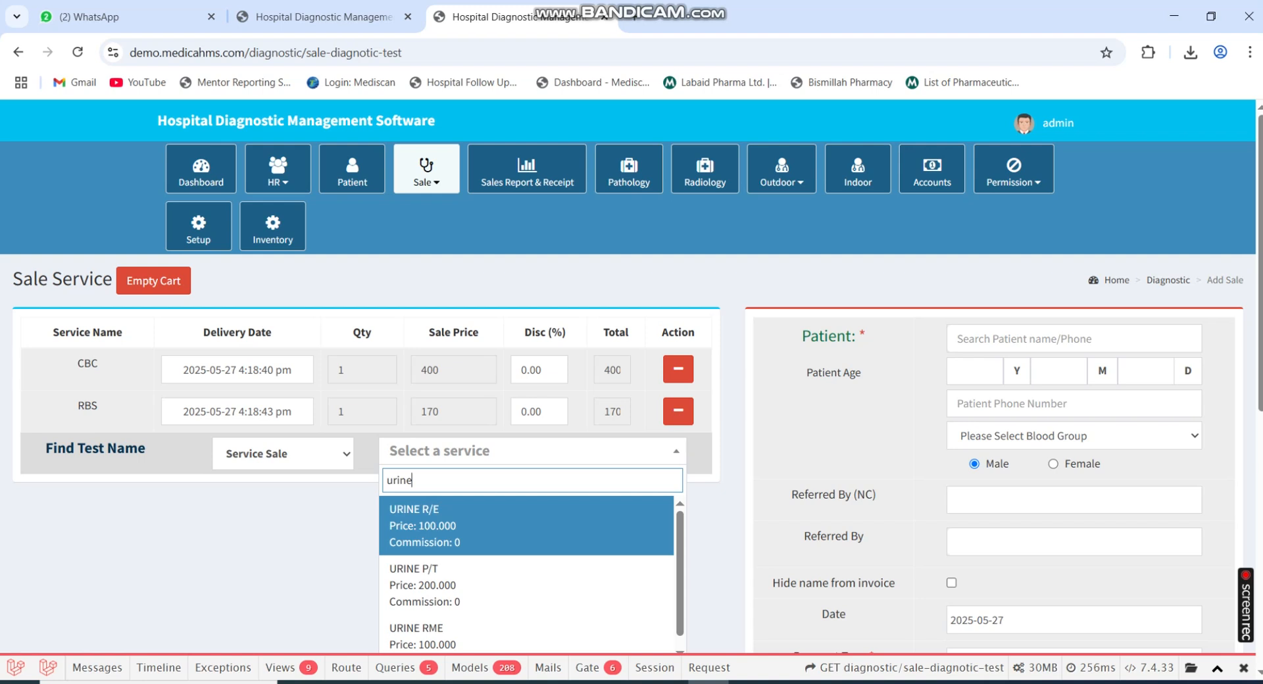
key("Return")
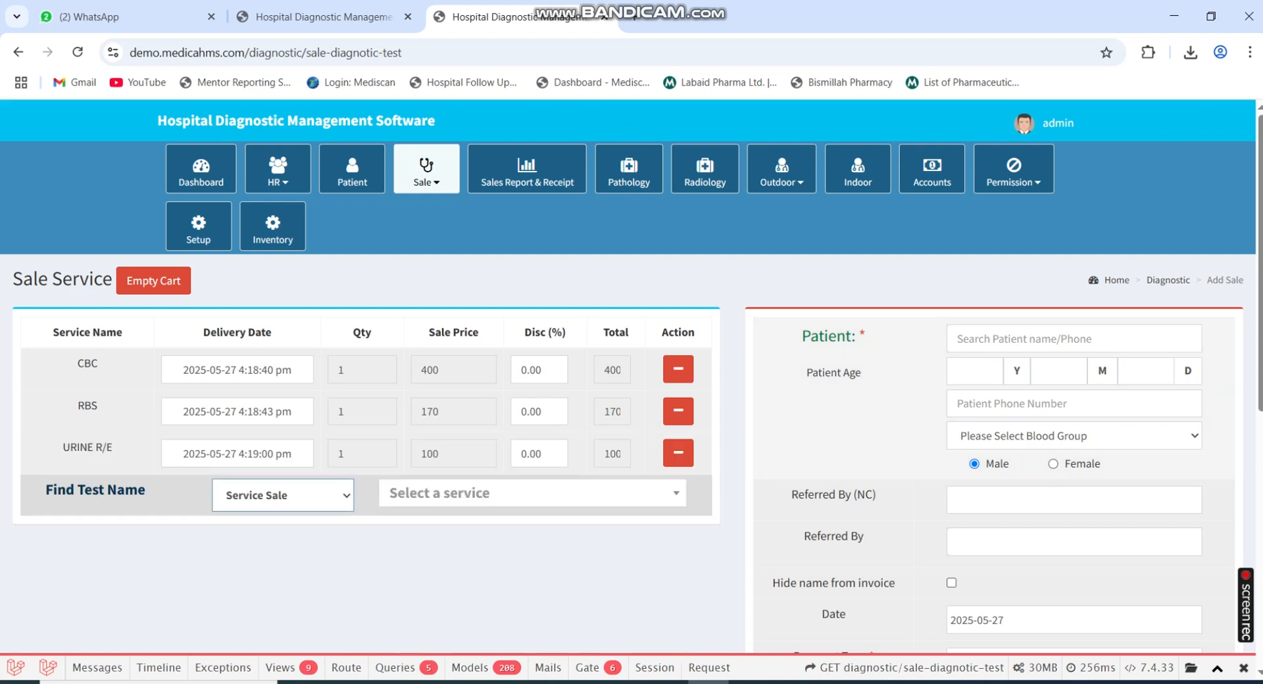
Select the existing patient "test" for the sale and set the Referred By entry to Test
left_click(1074, 339)
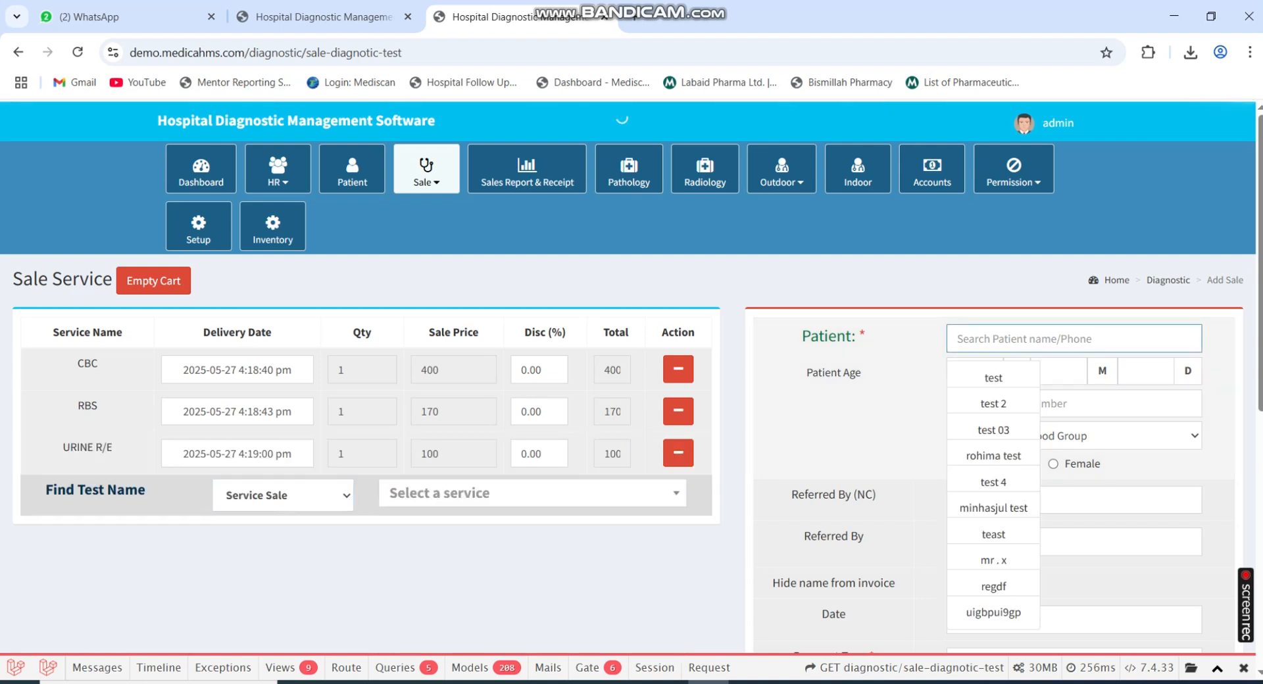
type("test")
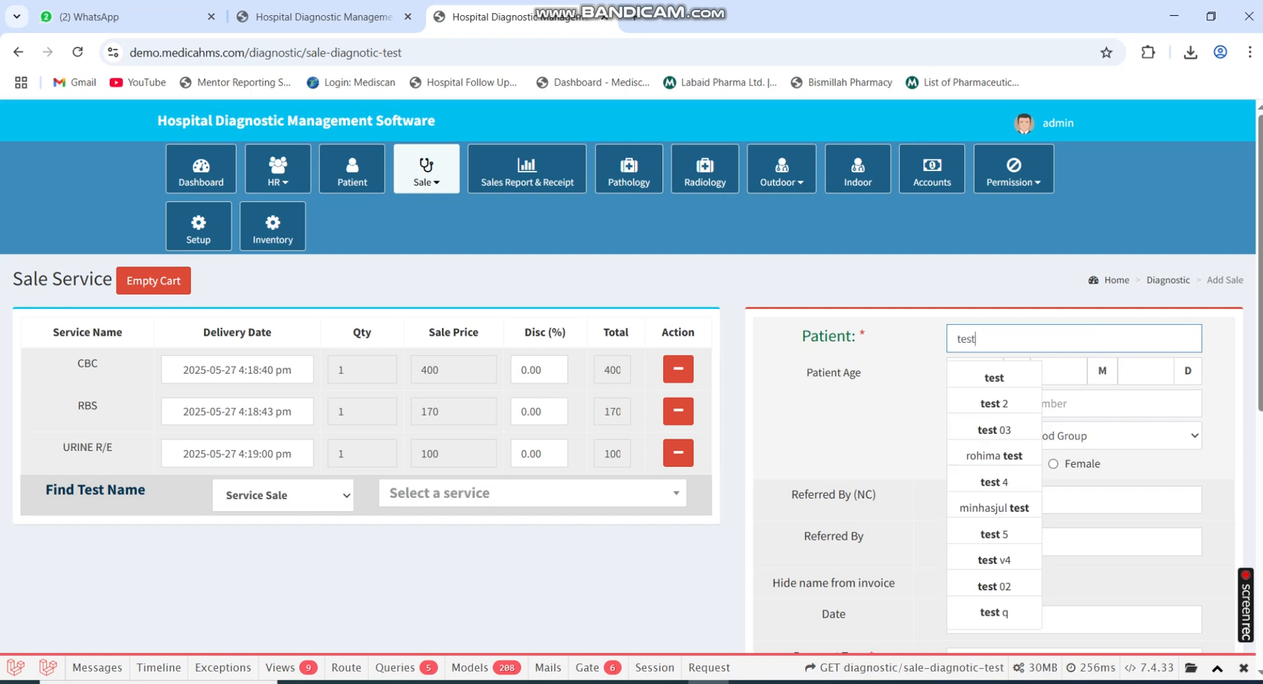
key("Return")
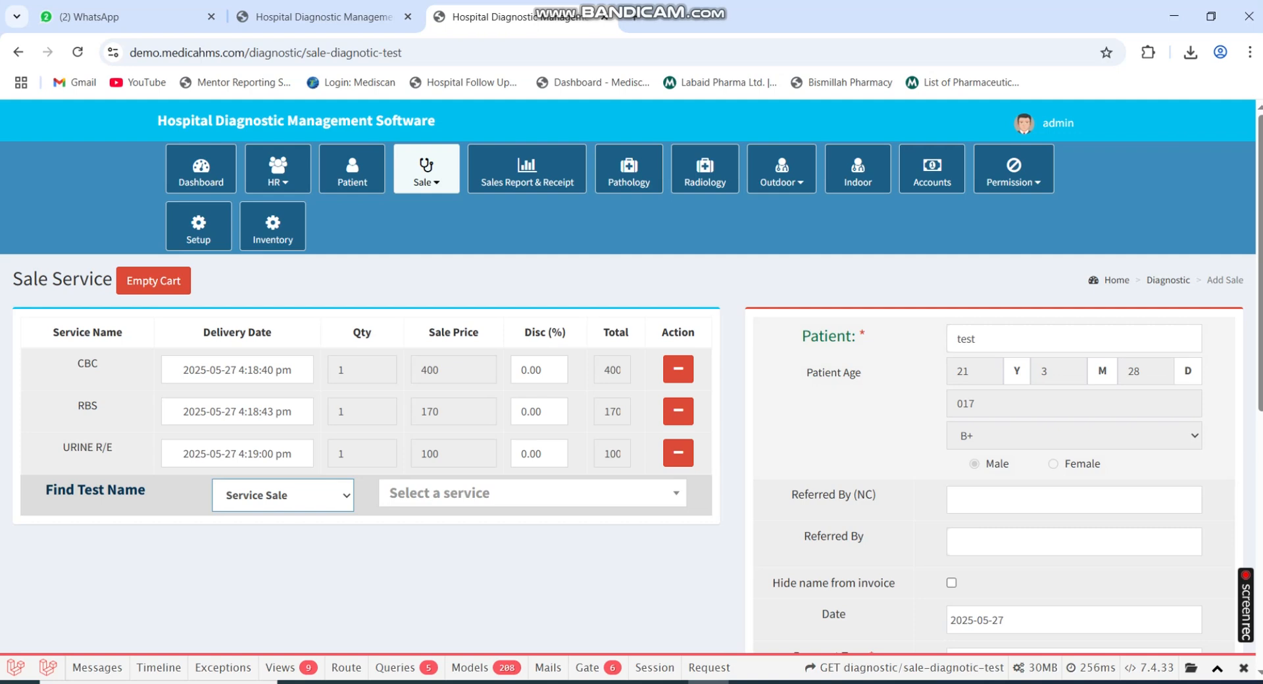
scroll(631, 375, "down", 3)
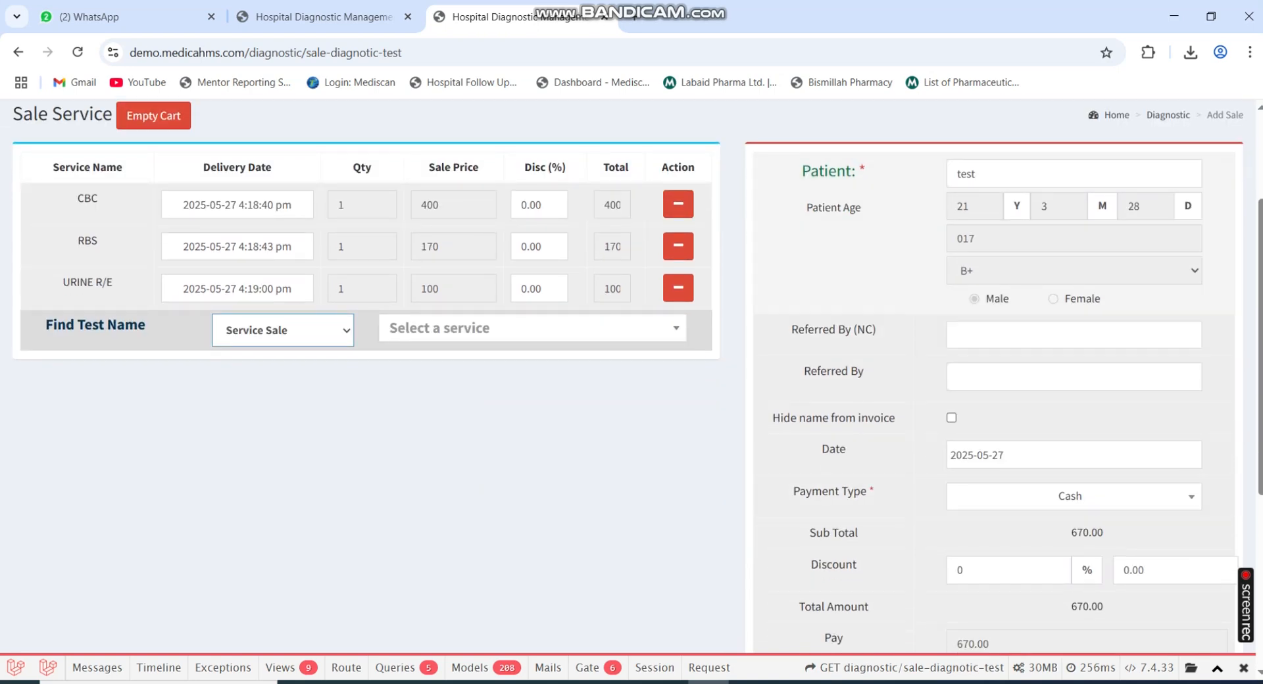
left_click(1074, 377)
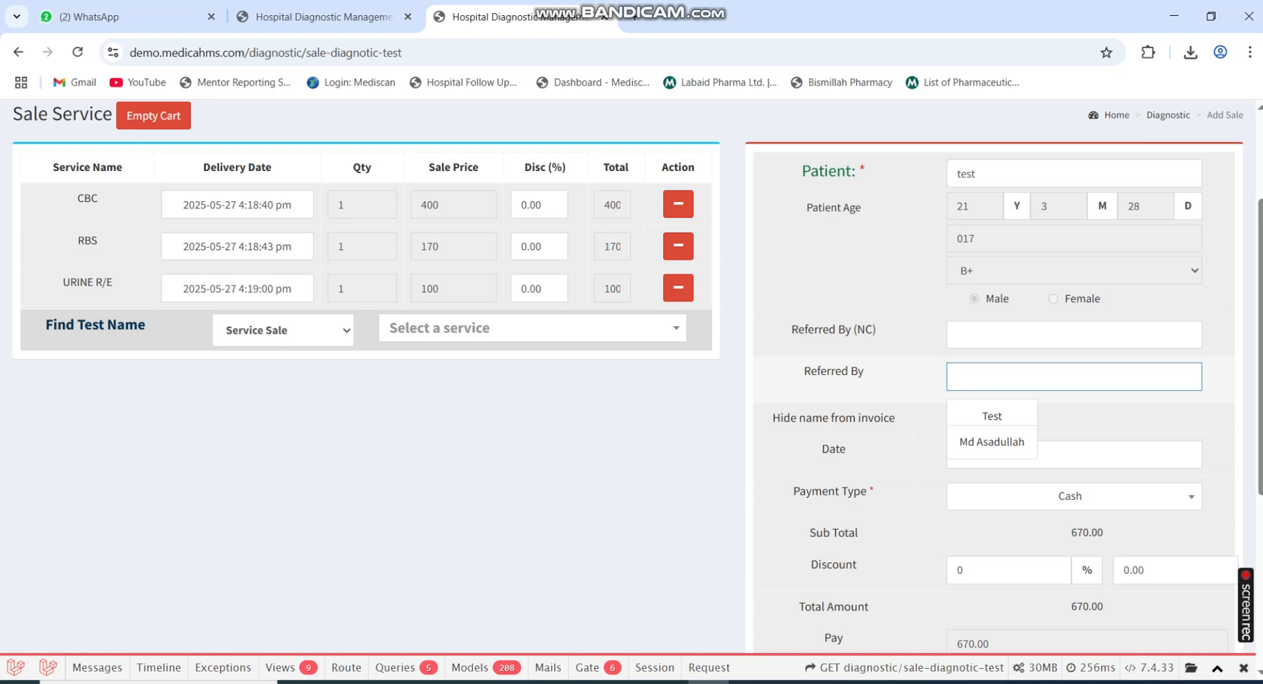
left_click(992, 416)
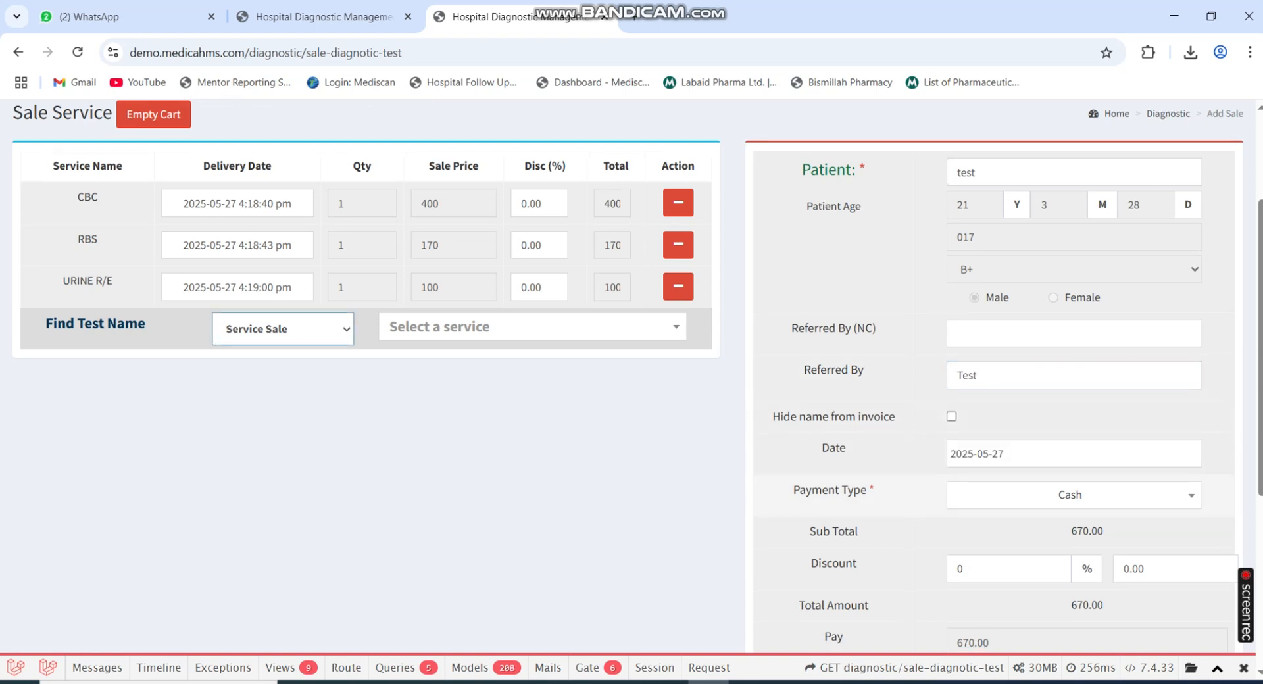
Enter a fixed discount amount of 200 for the sale
scroll(631, 375, "down", 3)
left_click(1144, 404)
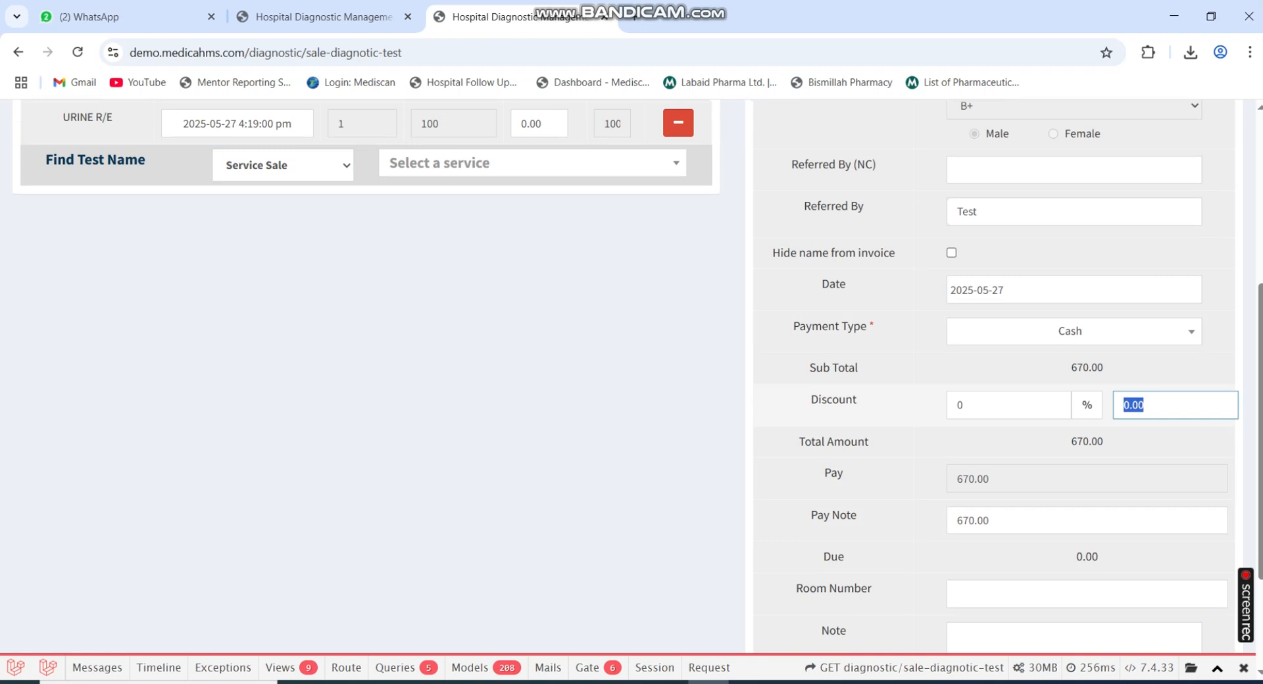
type("200")
Set the sale's discount percentage to 20
left_click(1008, 404)
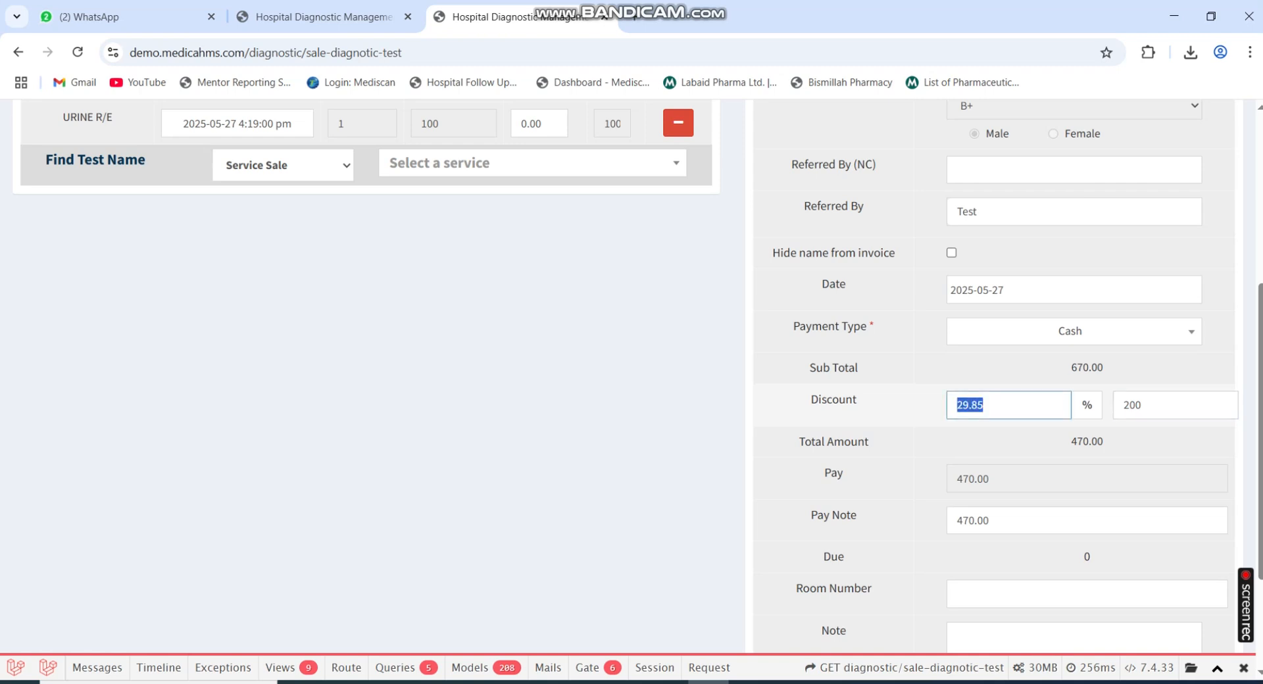
type("20")
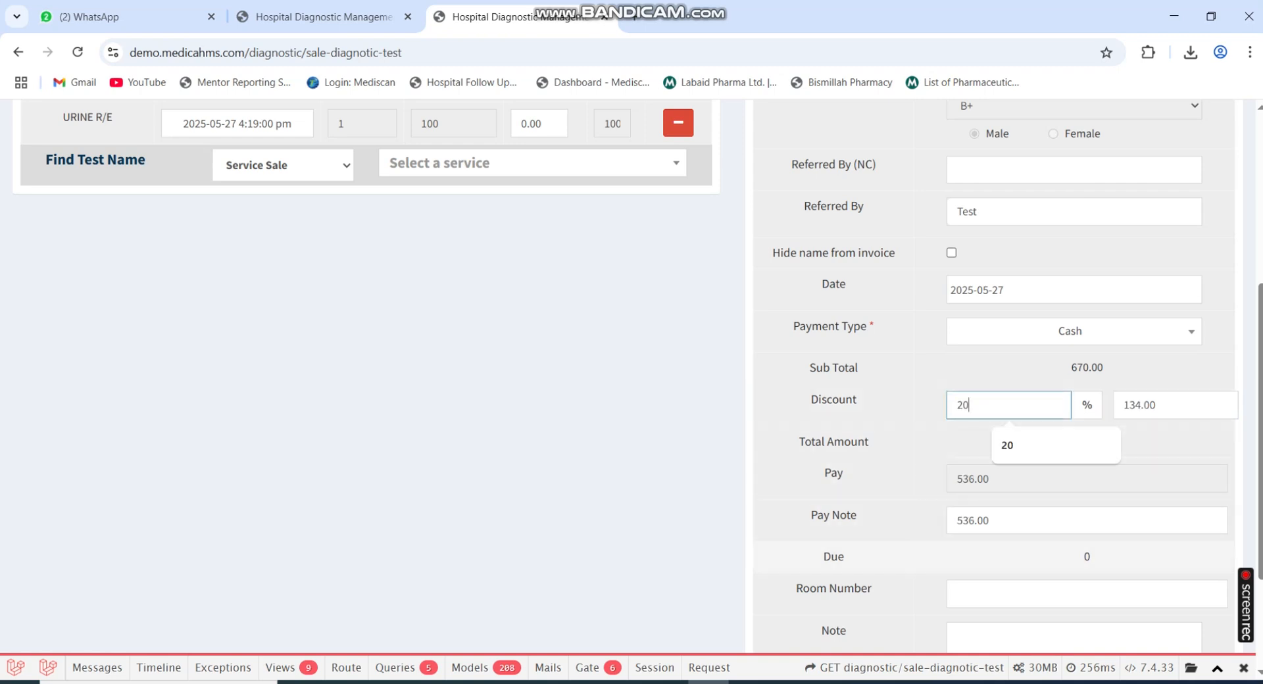
scroll(632, 377, "down", 1)
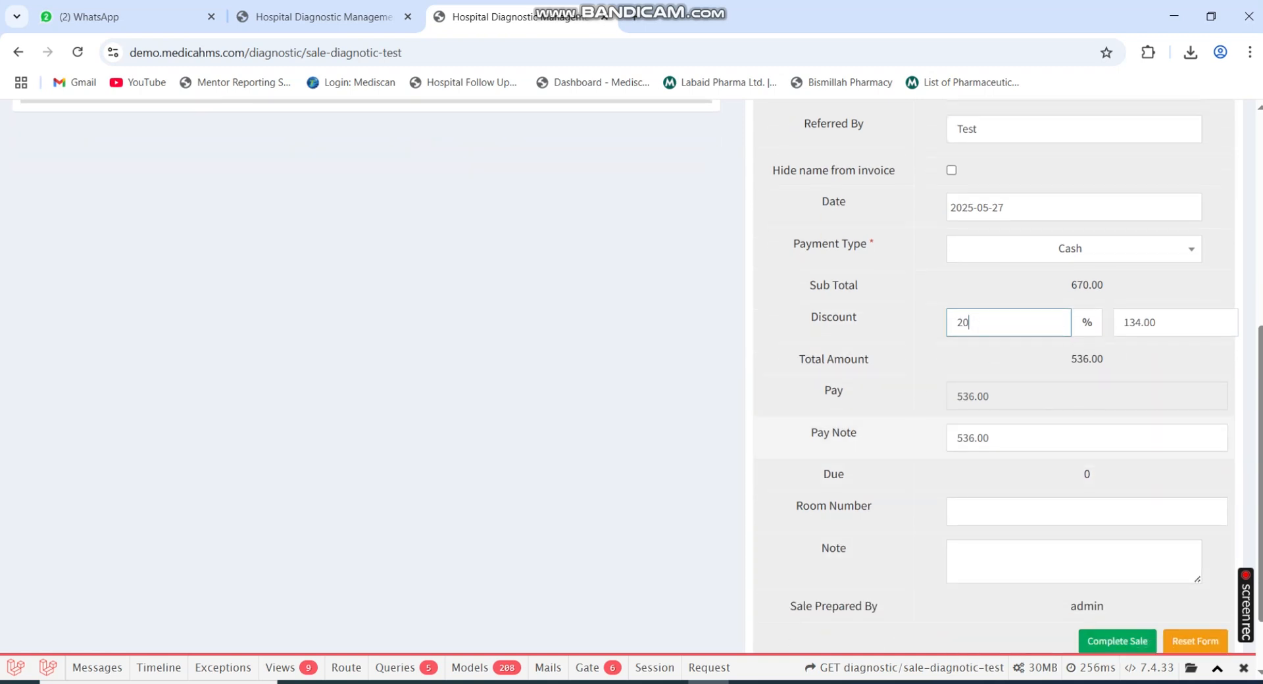
Set the Pay Note amount to 300 and the room number to 201
key("Tab")
type("300")
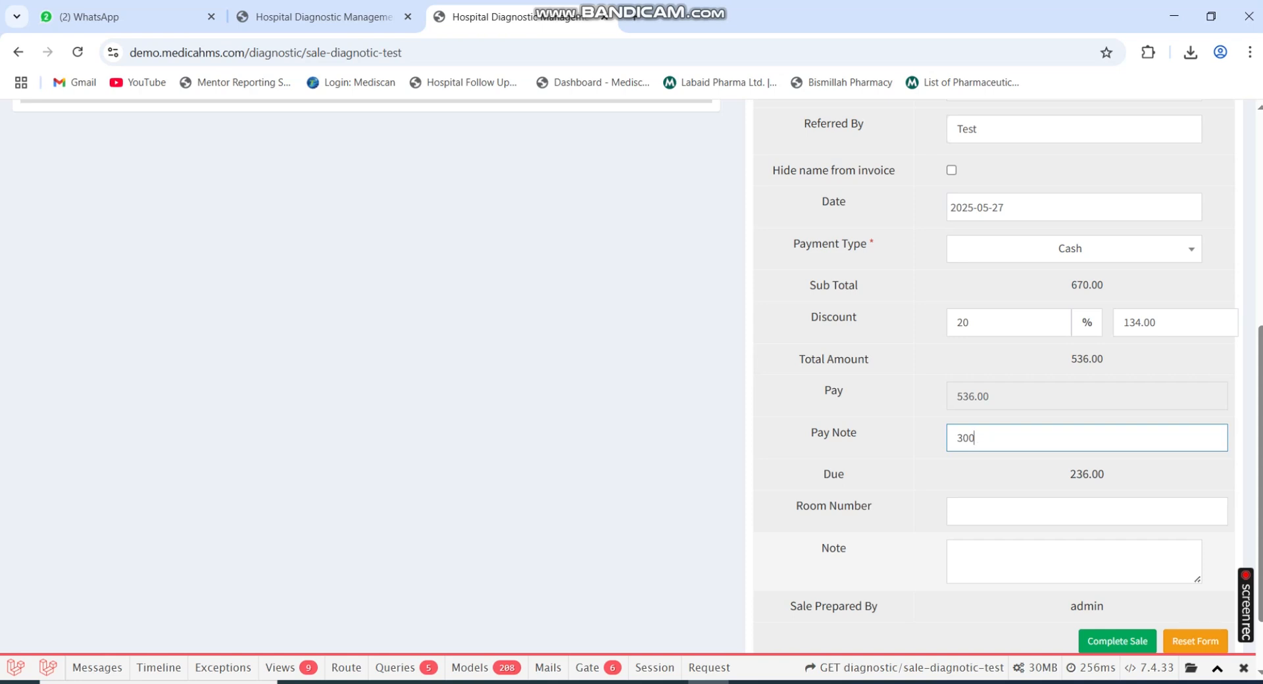
key("Tab")
type("201")
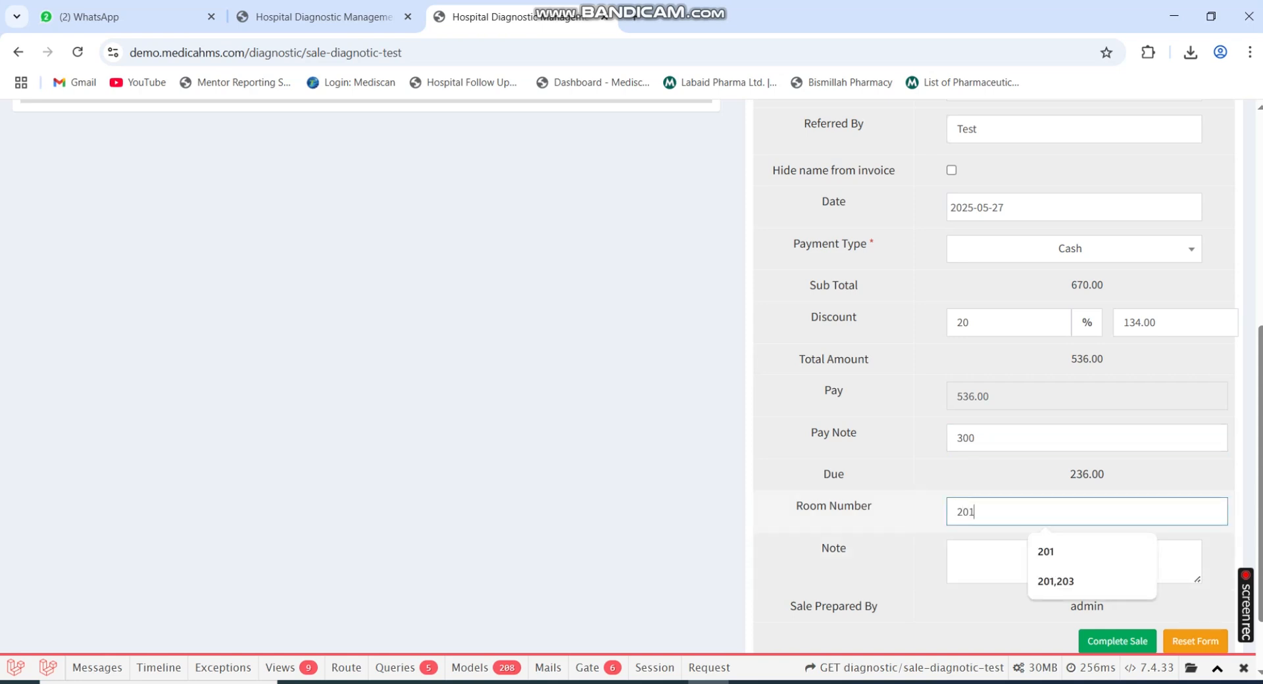
Complete the diagnostic sale for the patient, leaving the Note field empty
key("Tab")
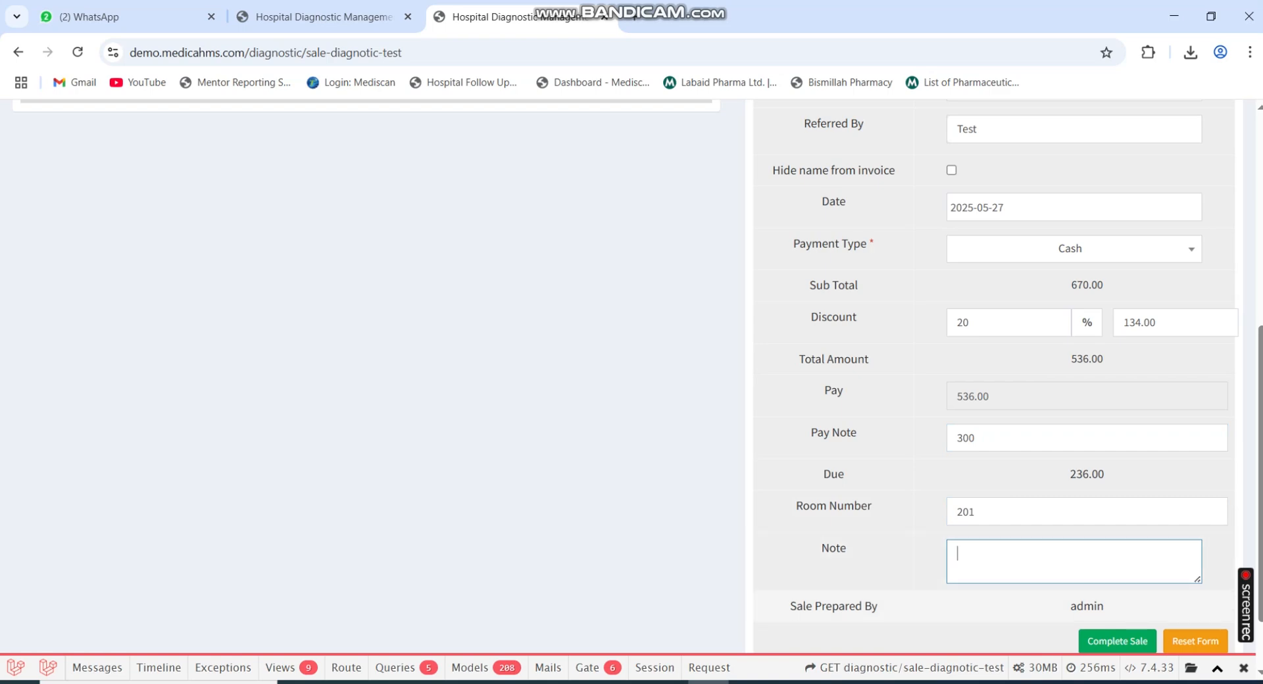
left_click(1116, 641)
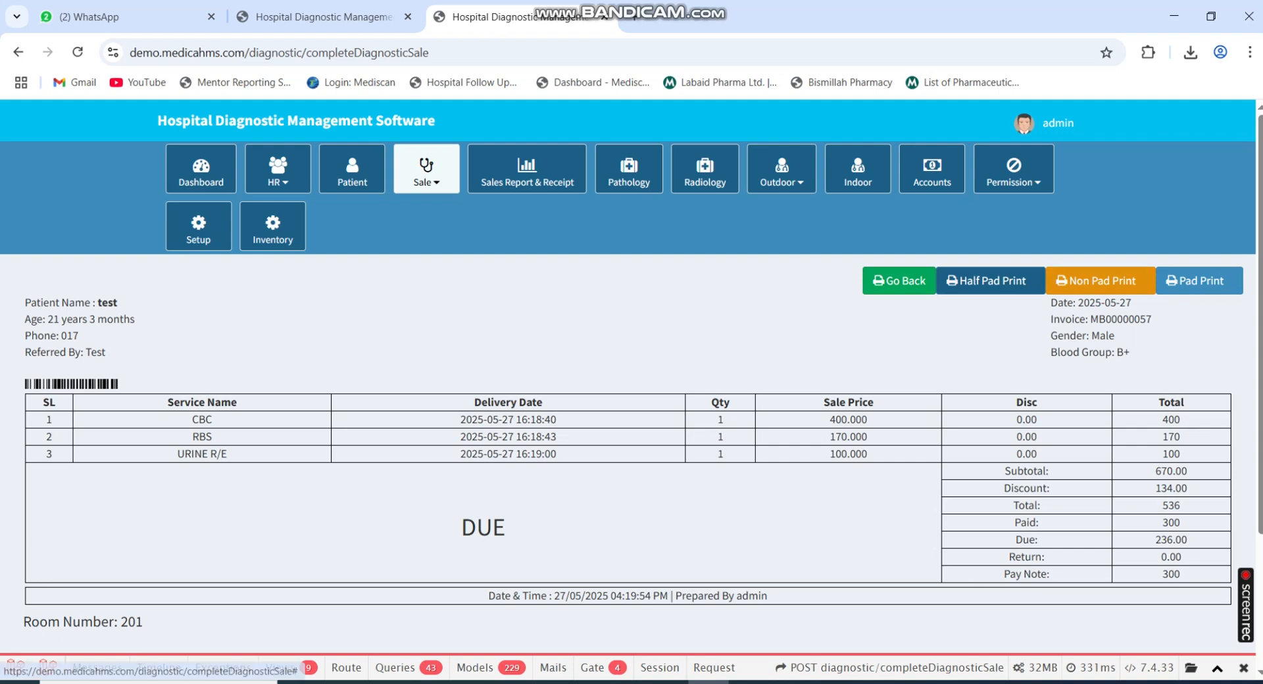
Preview the invoice's Non Pad and Pad print versions, cancelling each print without saving
left_click(1100, 280)
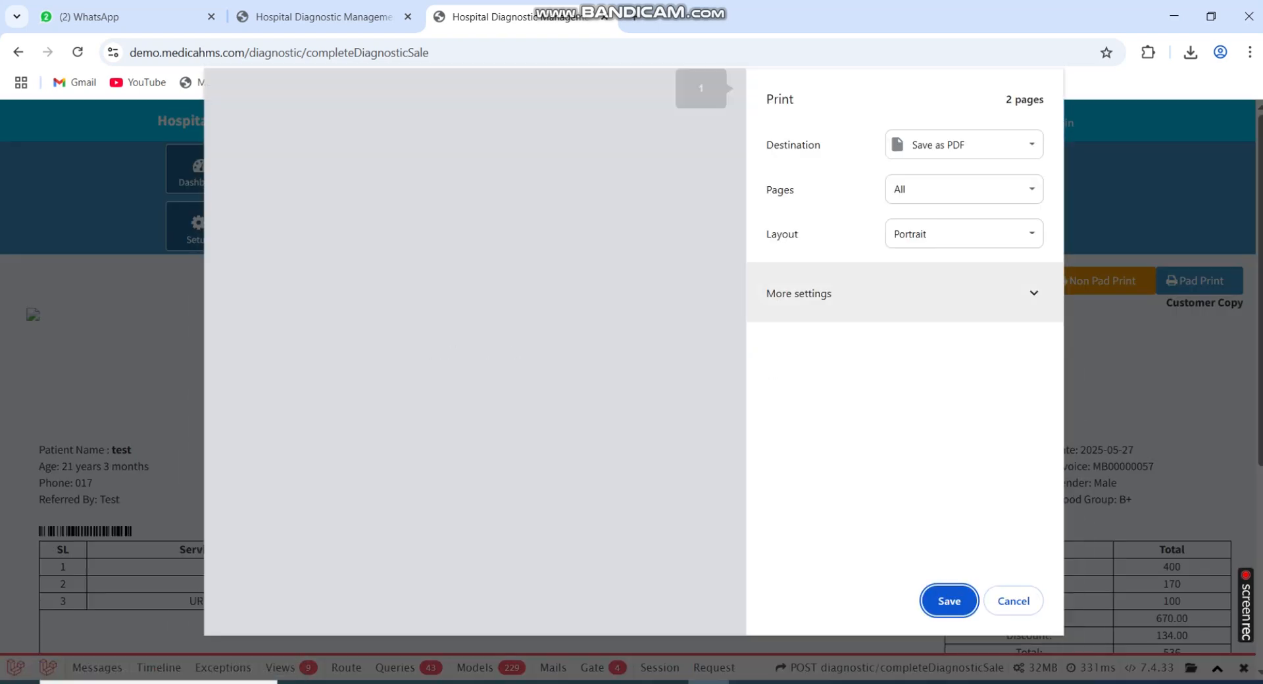
scroll(468, 349, "down", 10)
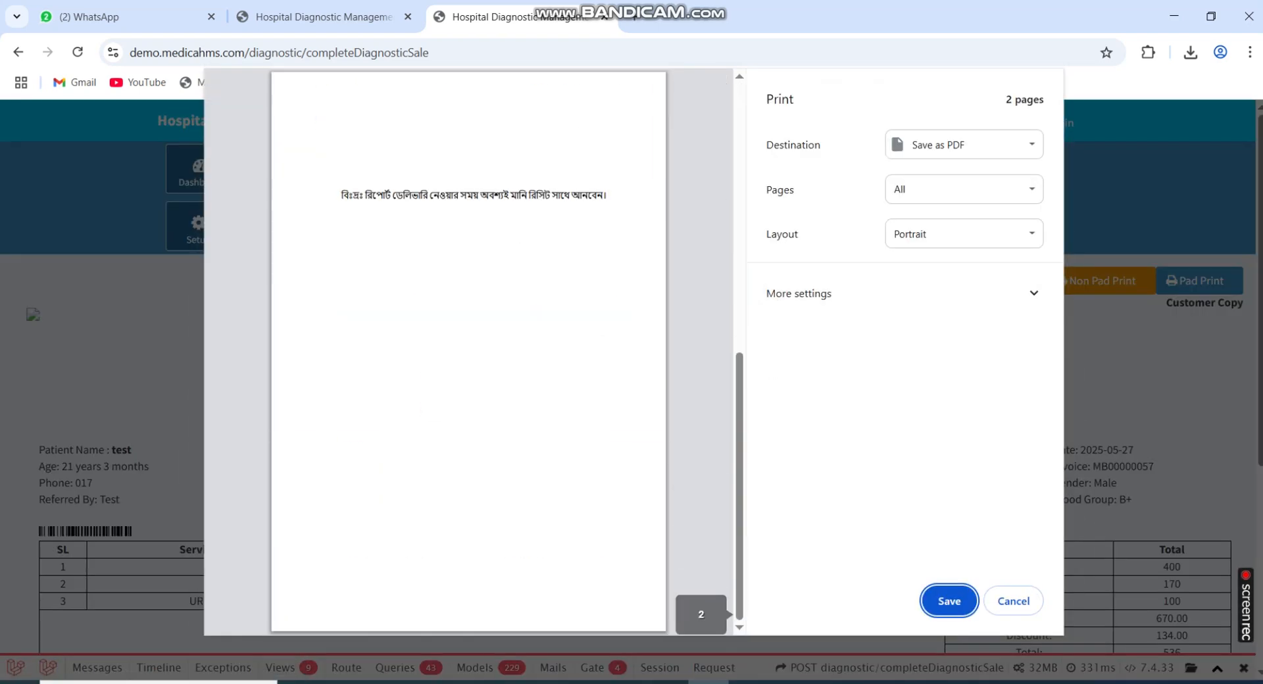
scroll(468, 349, "up", 10)
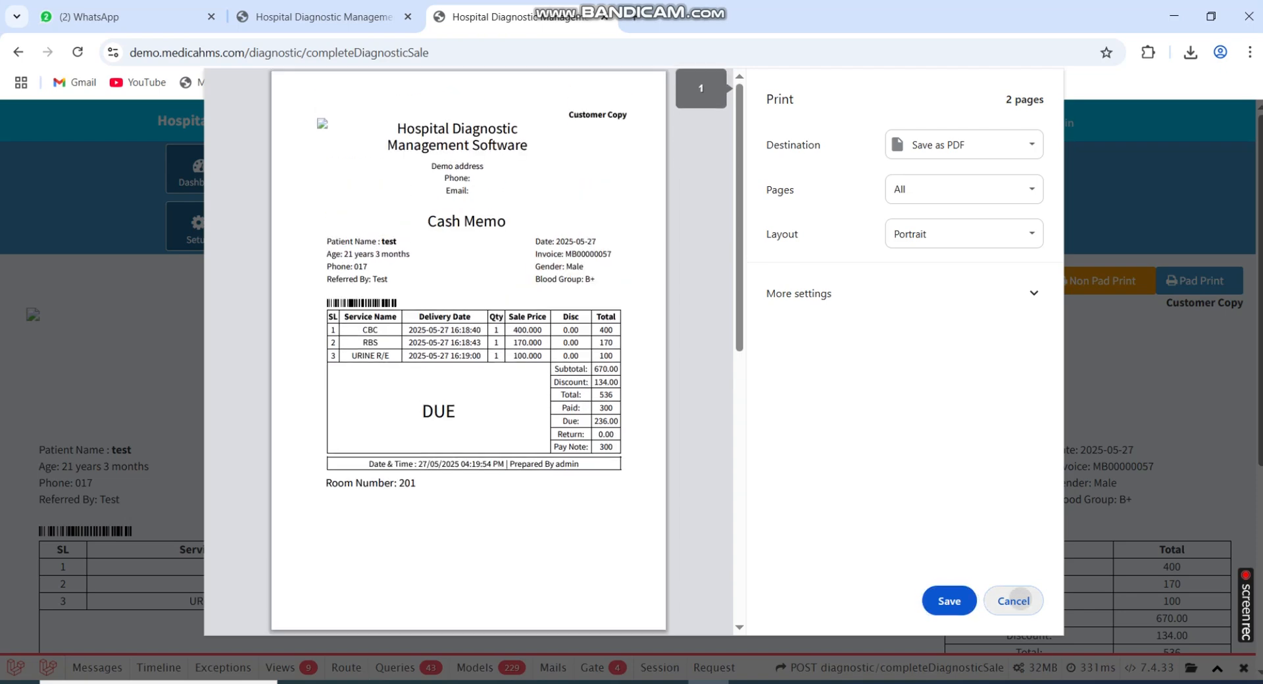
left_click(1013, 601)
left_click(1199, 280)
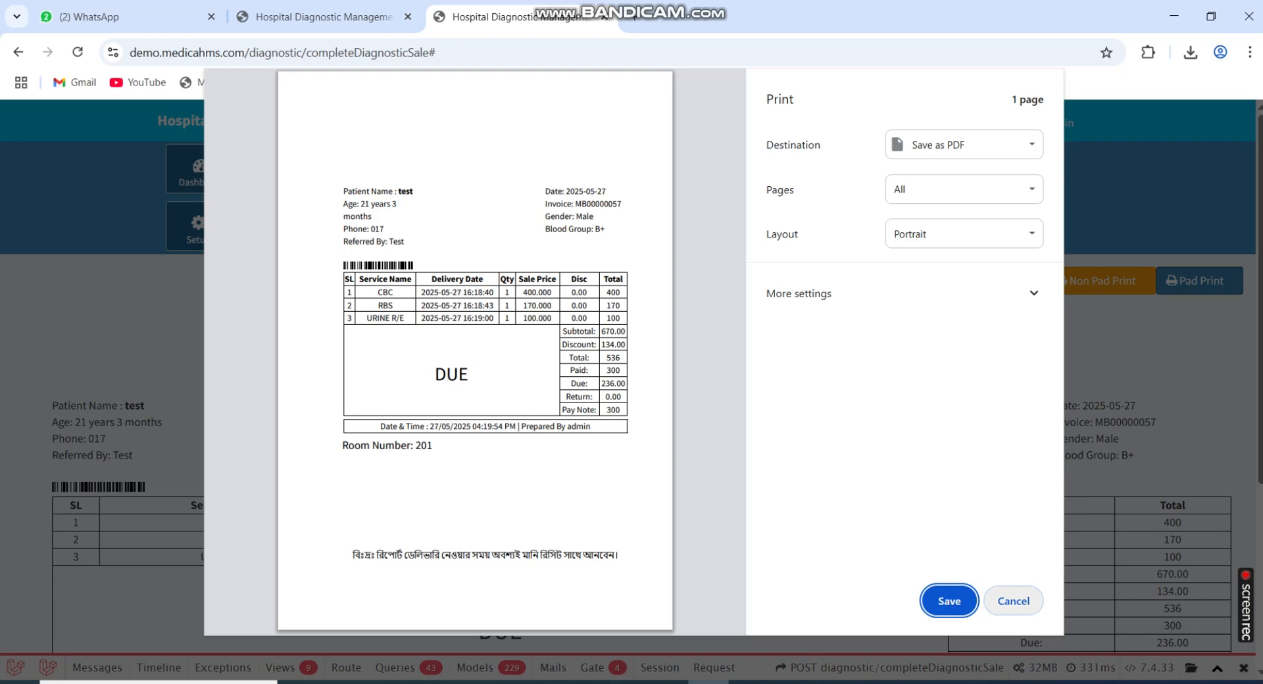
left_click(1012, 600)
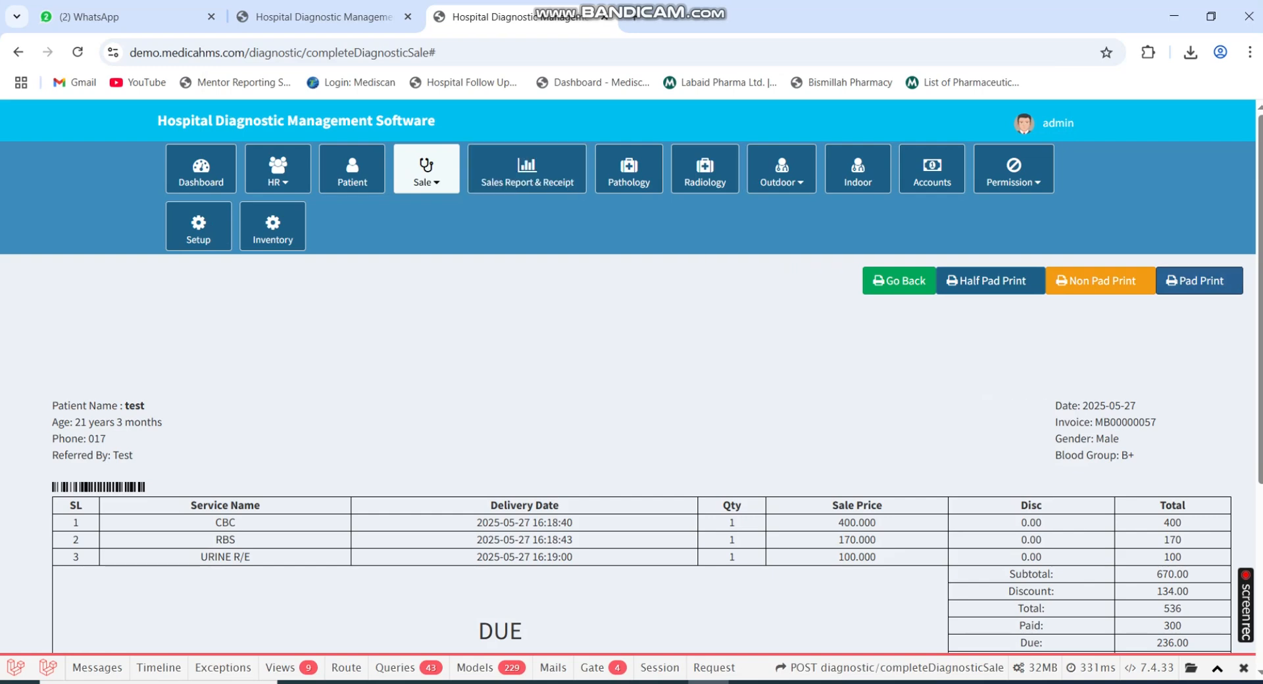
Open the payment for the newest "test" sale in the Sales Report and pay its full due of 236.00 in cash
left_click(527, 170)
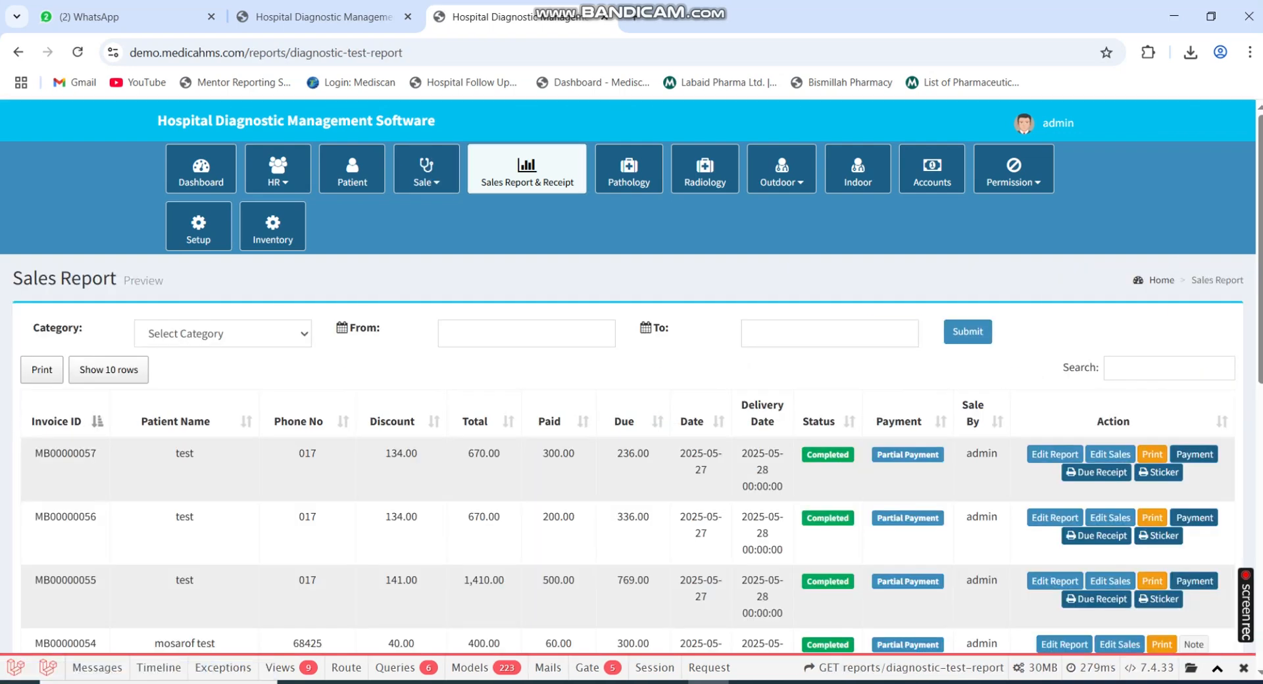
scroll(632, 375, "down", 2)
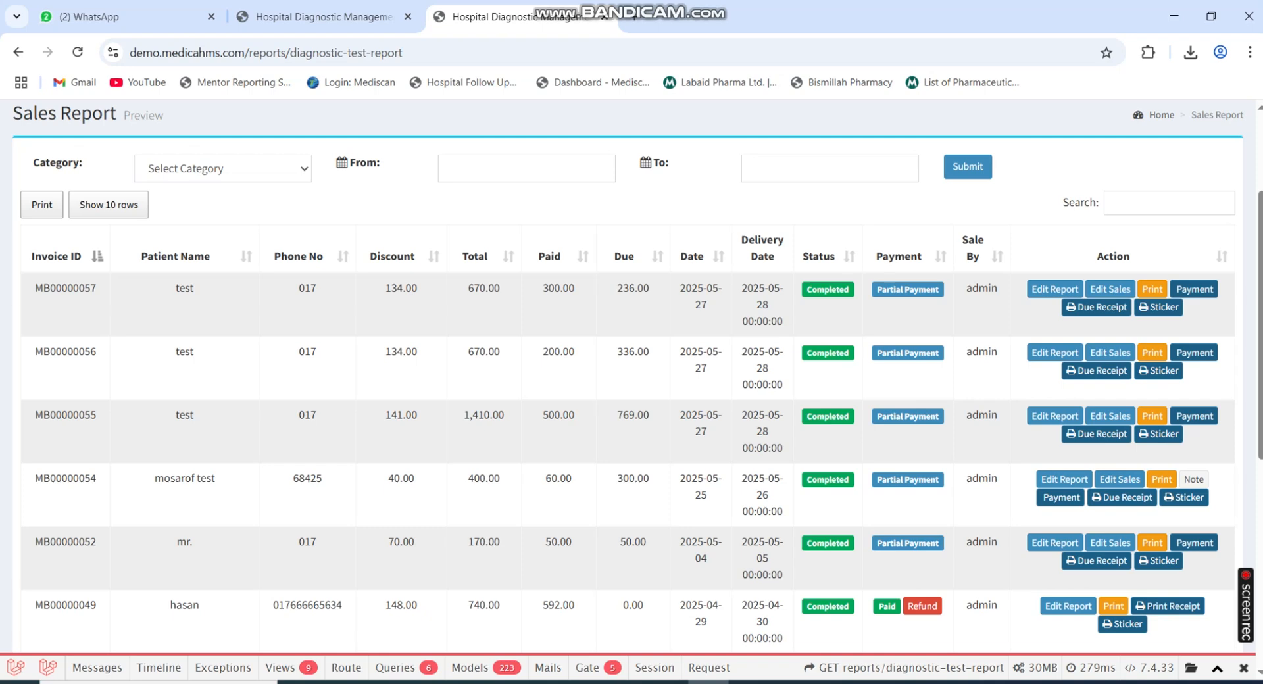
scroll(631, 375, "up", 2)
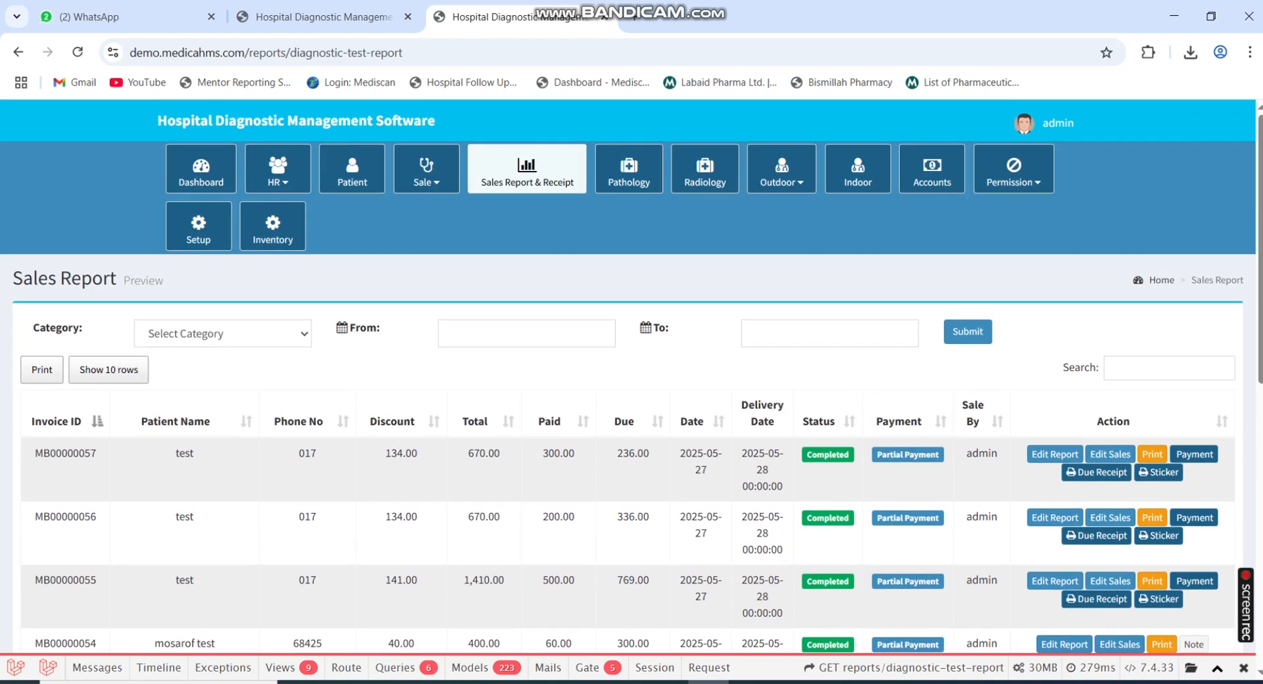
scroll(632, 375, "down", 2)
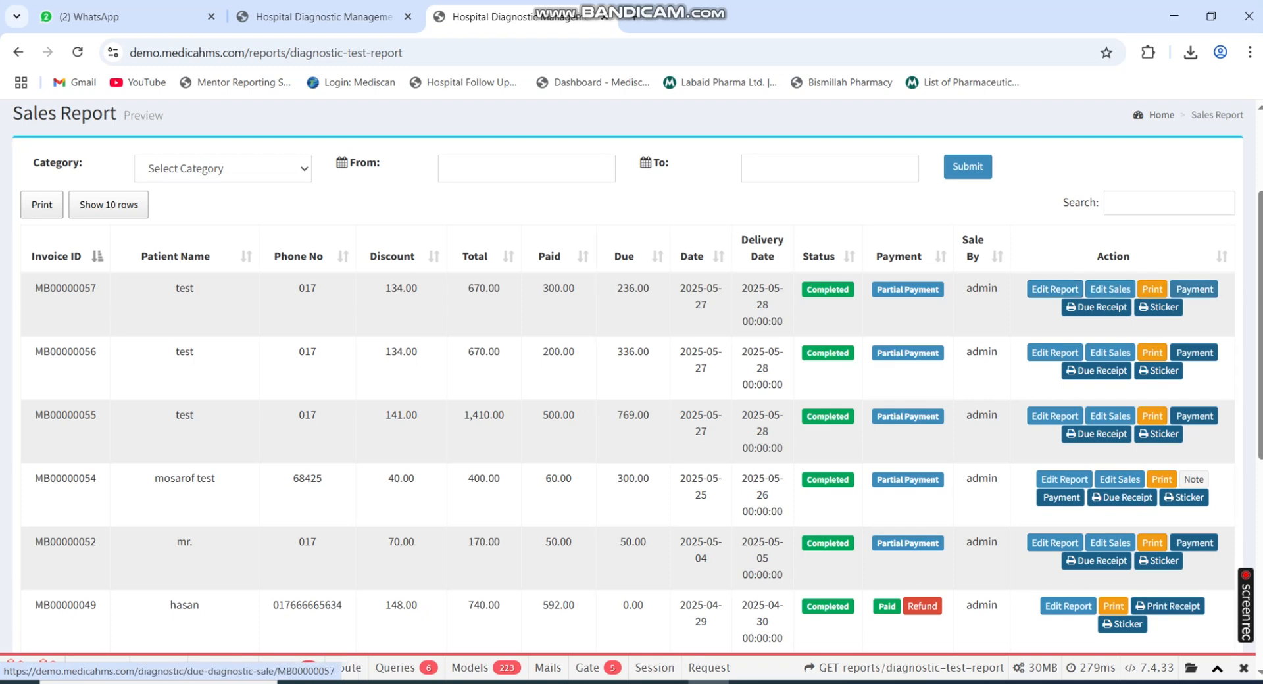
left_click(1194, 289)
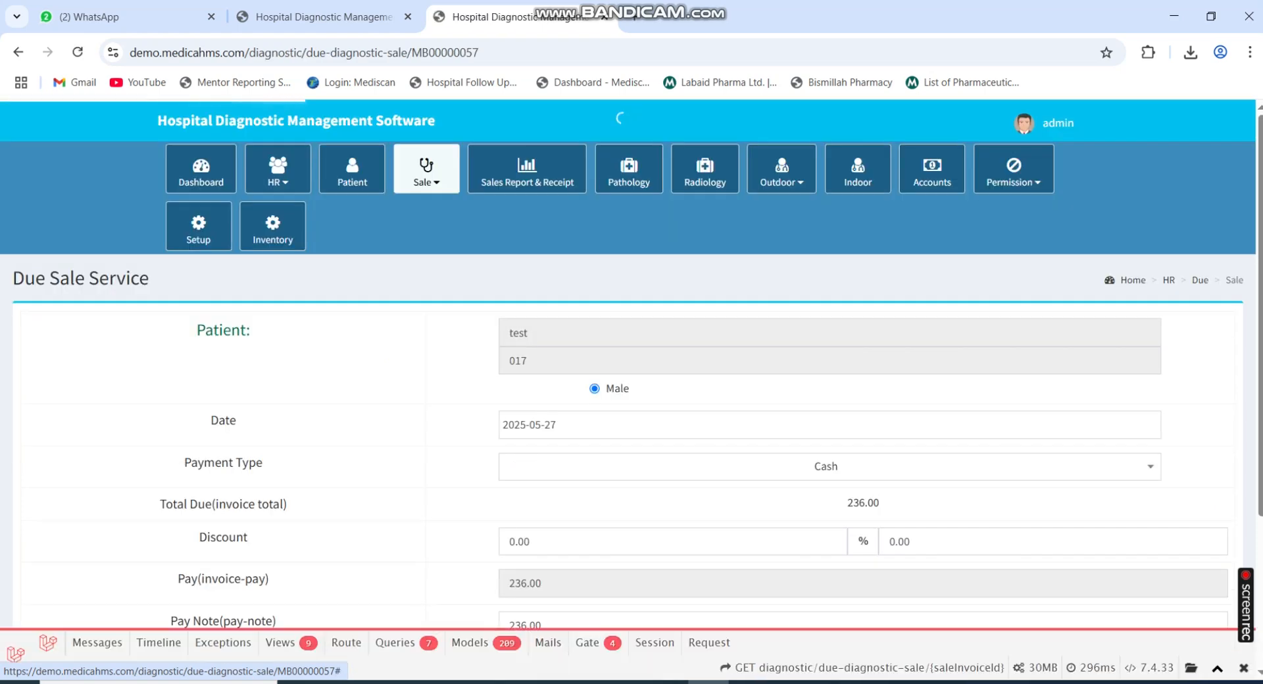
scroll(1194, 289, "down", 3)
scroll(631, 329, "down", 1)
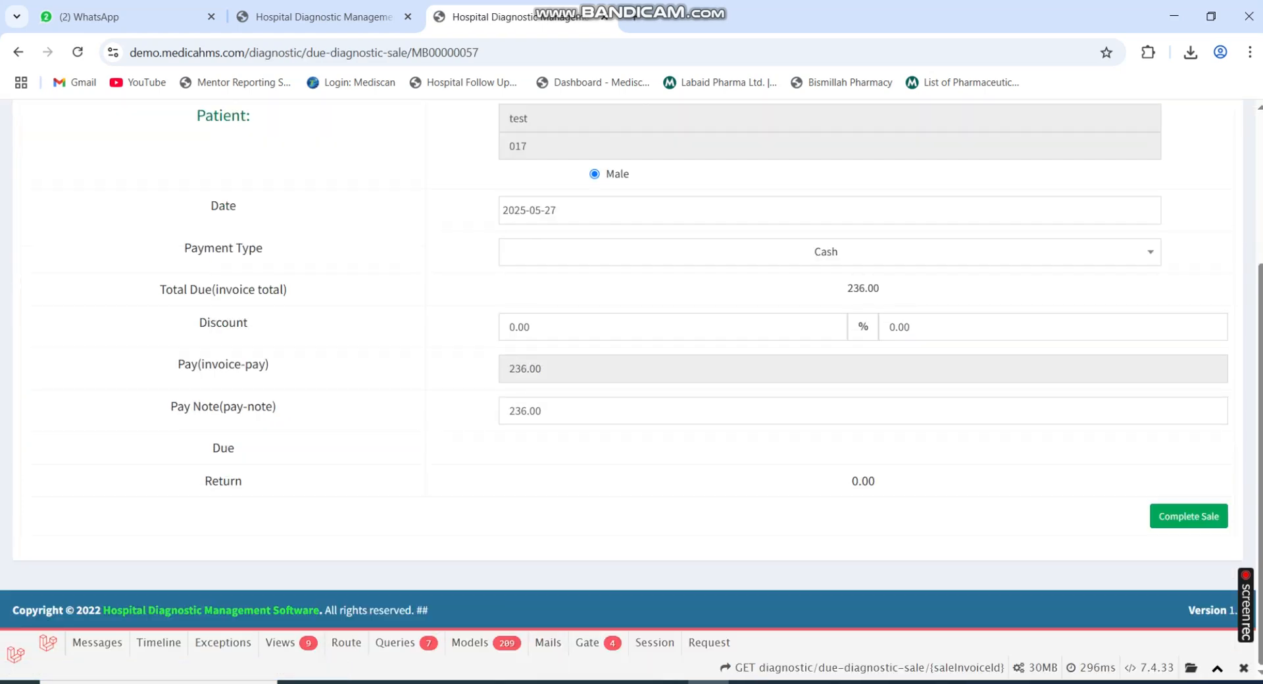
left_click(1188, 517)
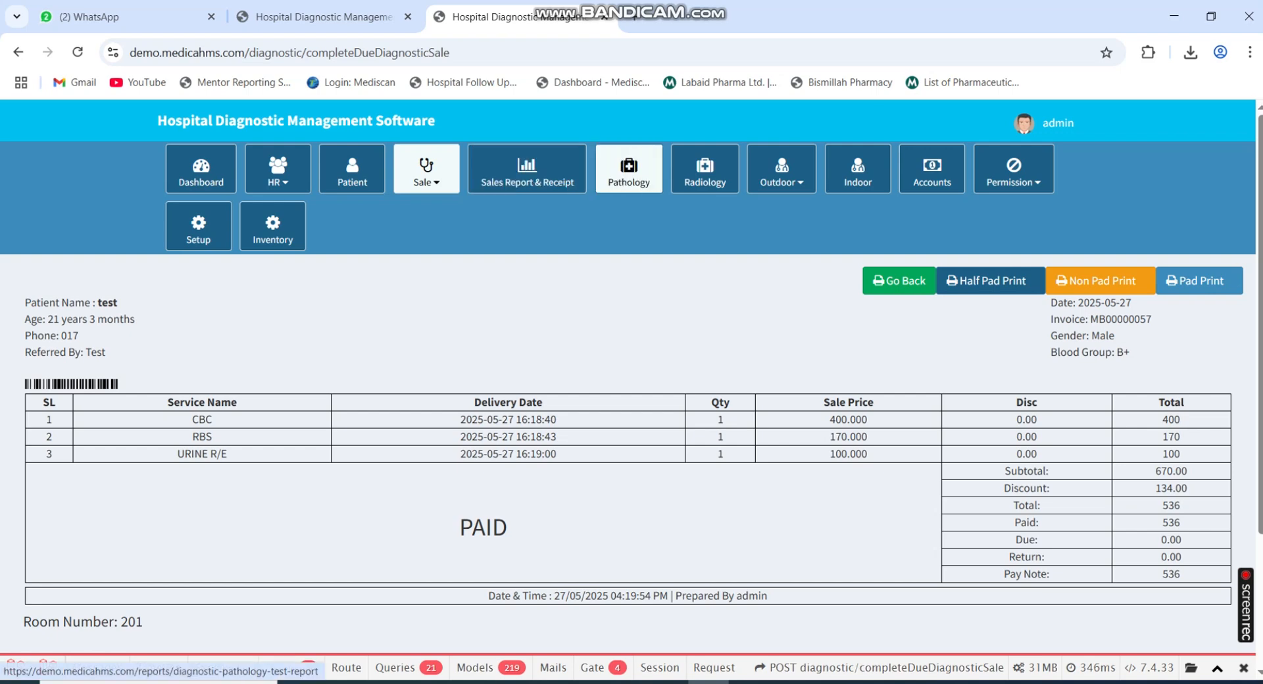
In the Pathology sale reports, mark the newest invoice's sample as collected and its report as delivered
left_click(629, 168)
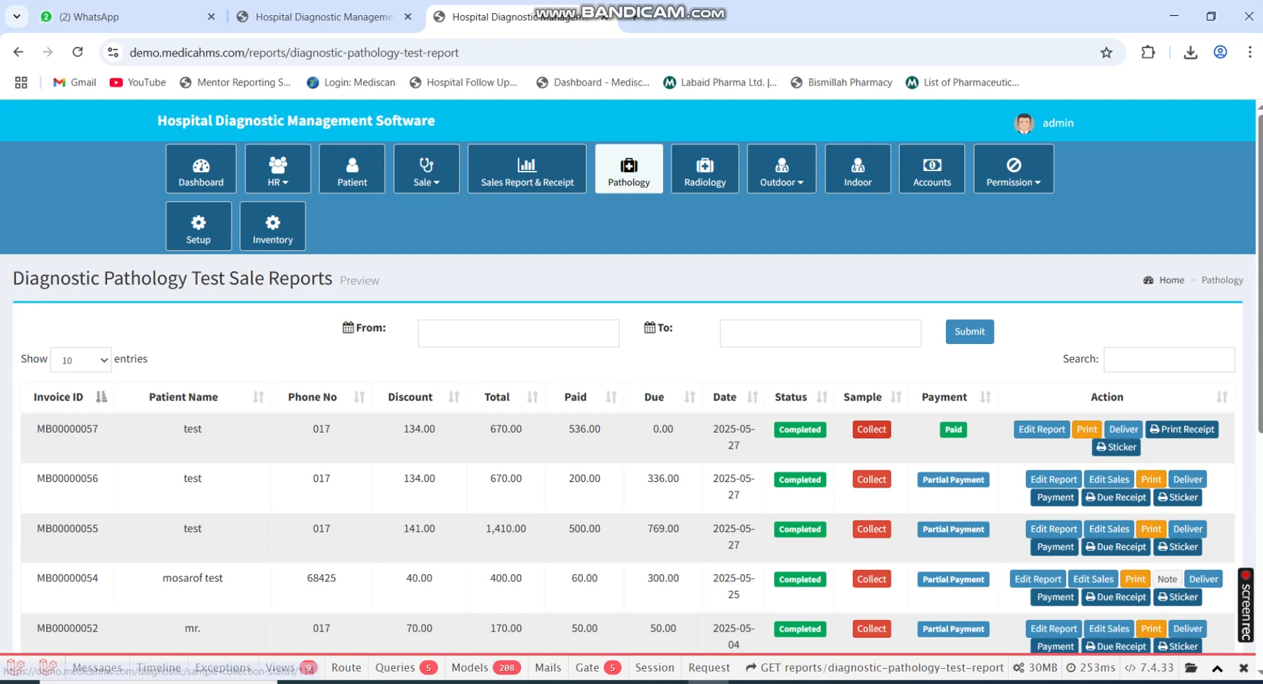
left_click(872, 429)
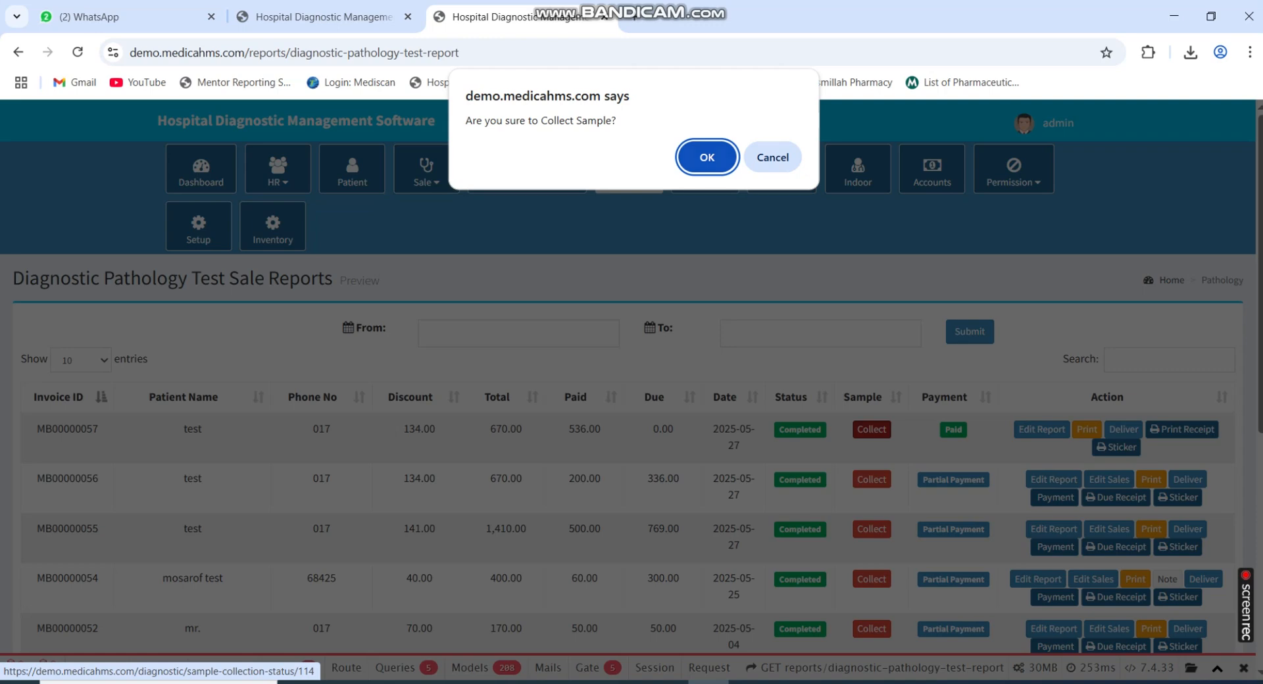
key("Return")
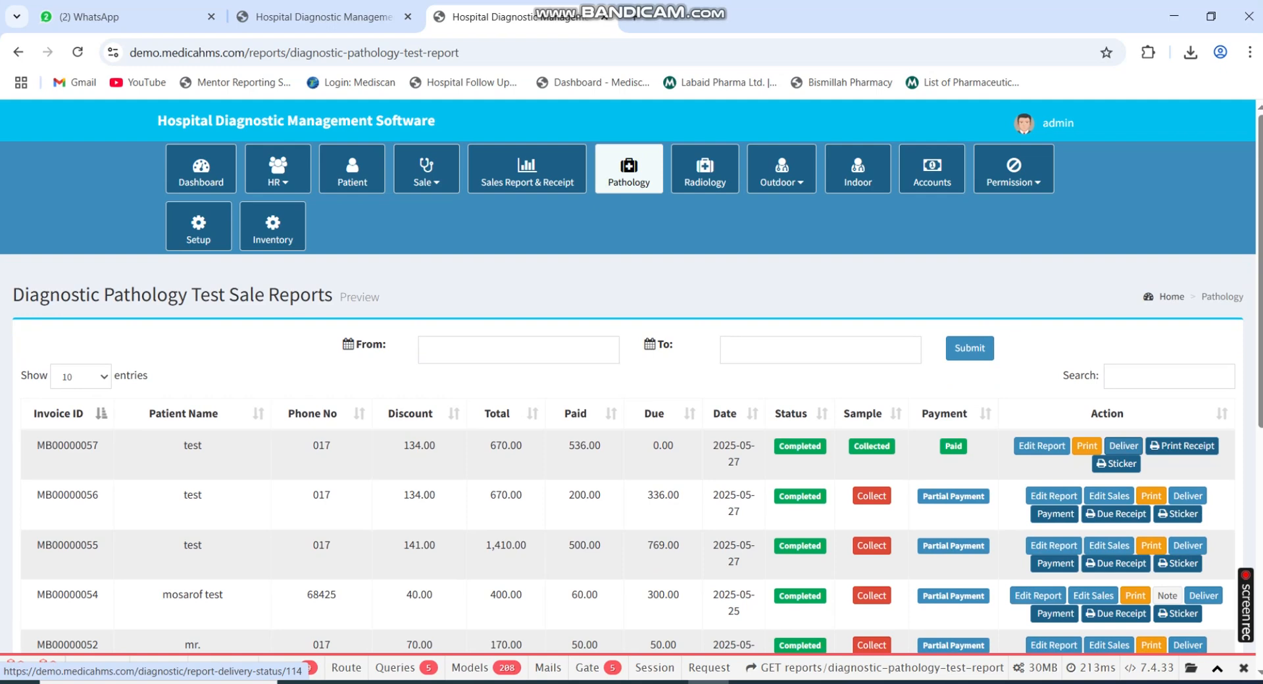
left_click(1123, 446)
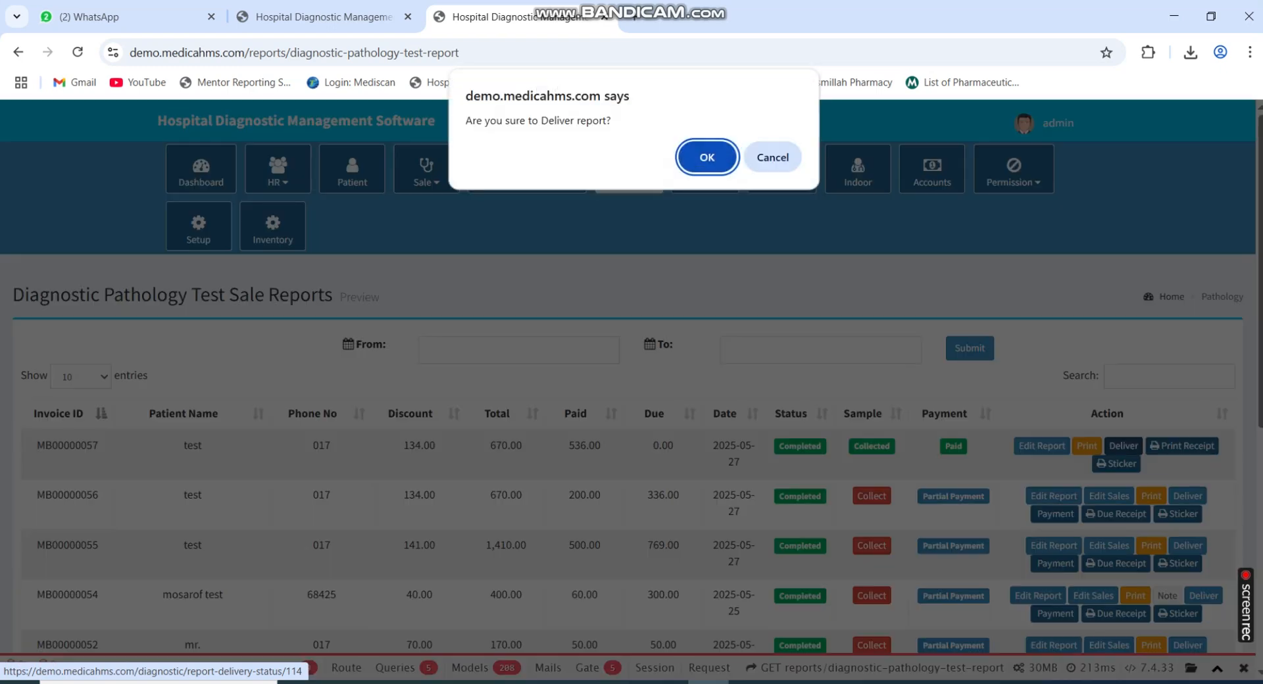
key("Return")
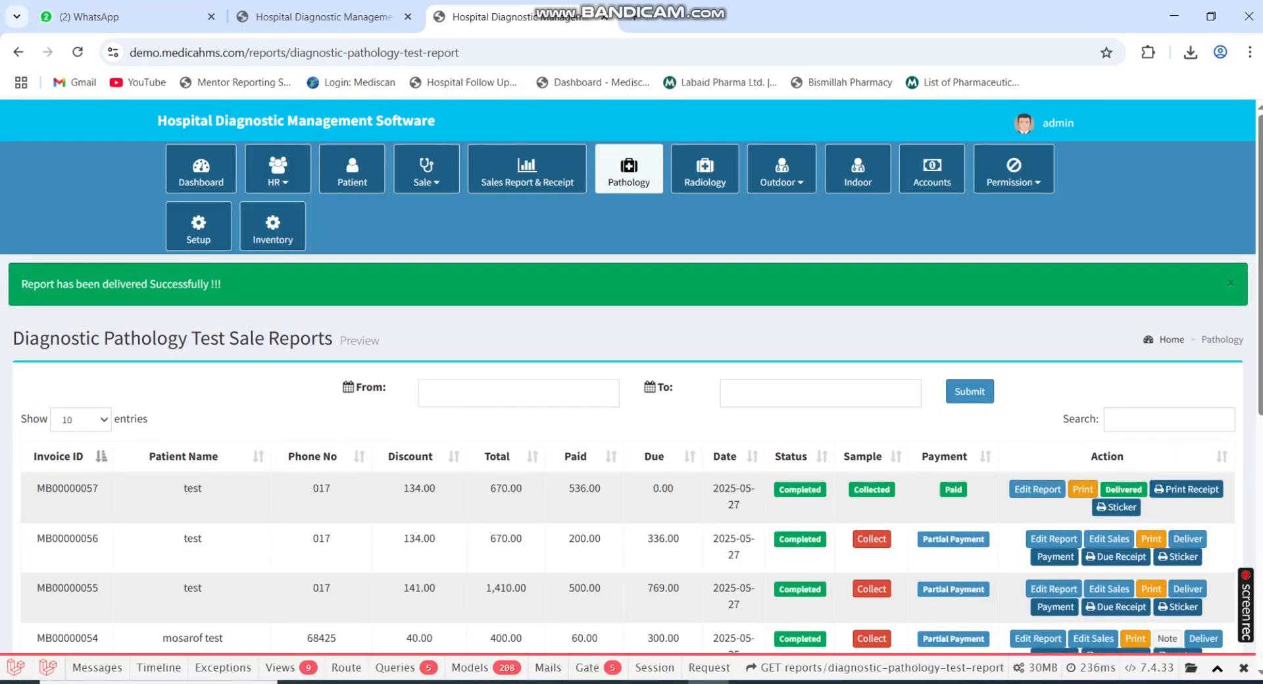
Look over the Radiology test sale reports and the Outdoor doctor list with its Add Doctor form
left_click(704, 168)
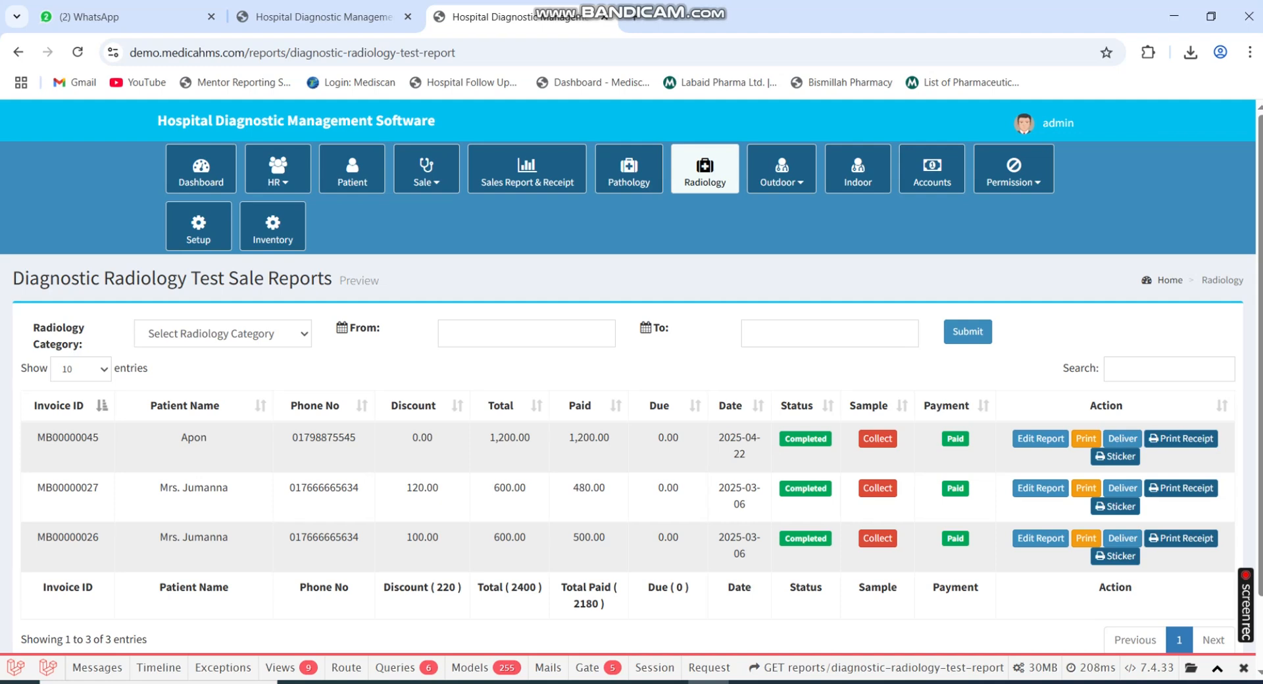
left_click(781, 173)
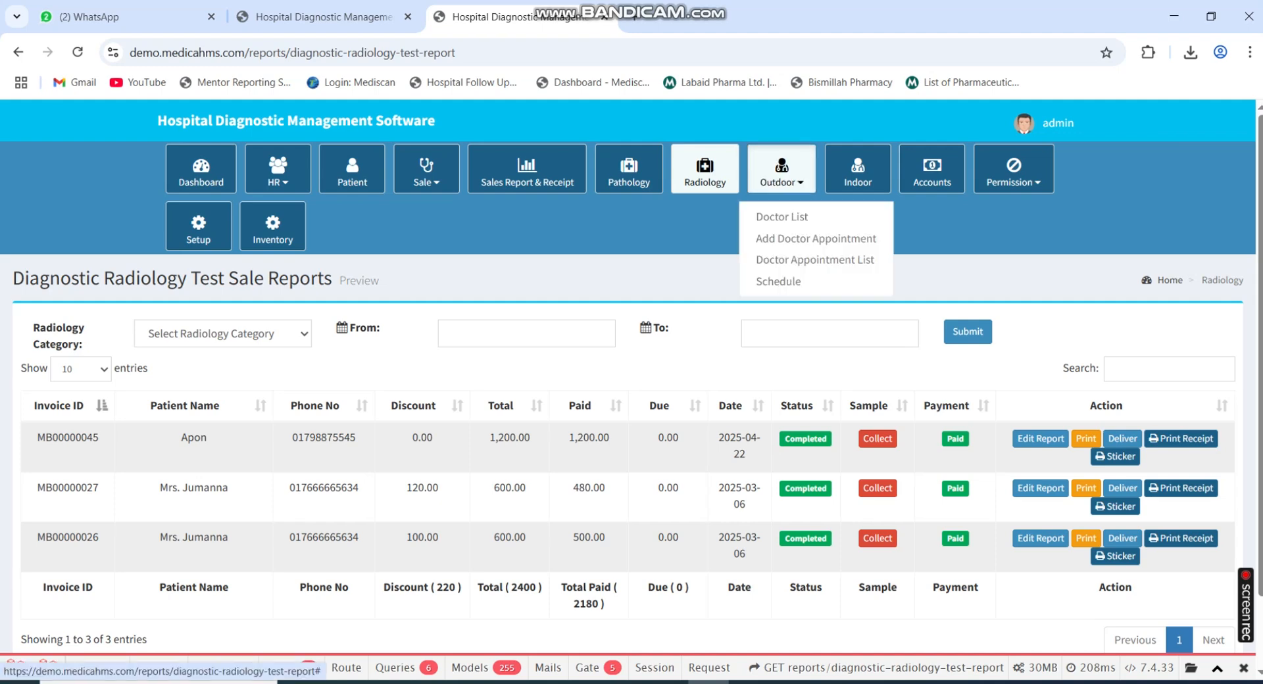
left_click(781, 216)
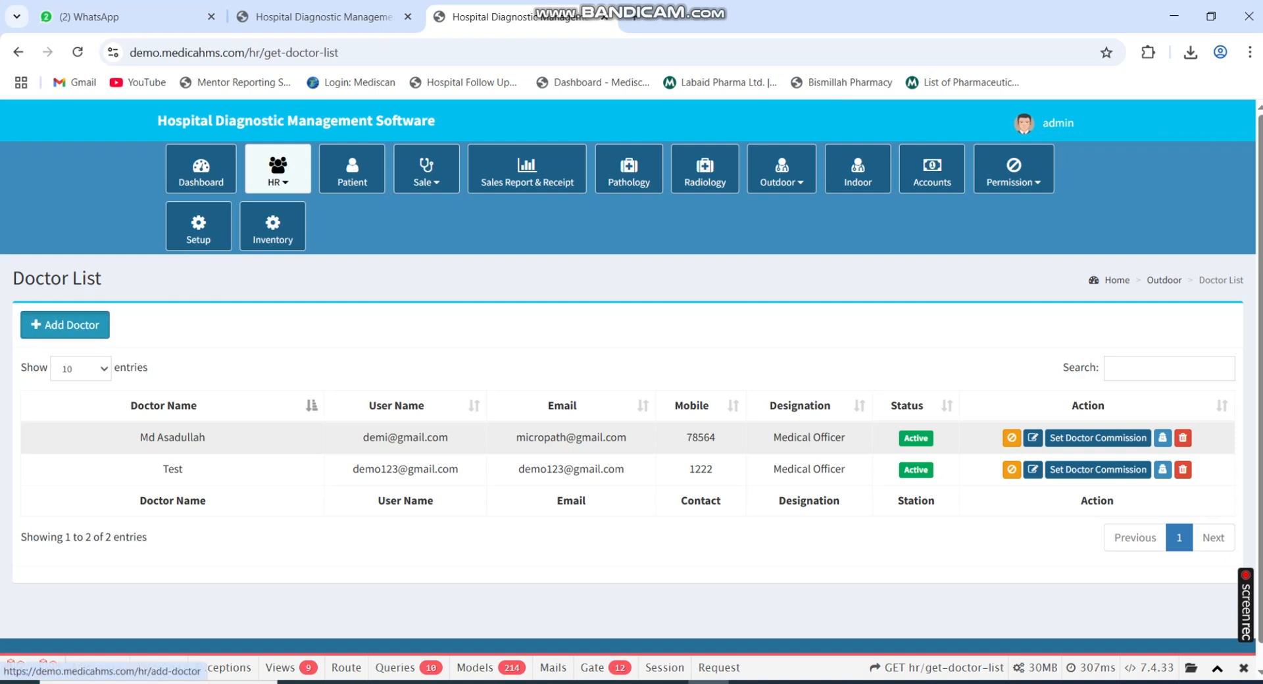
left_click(64, 324)
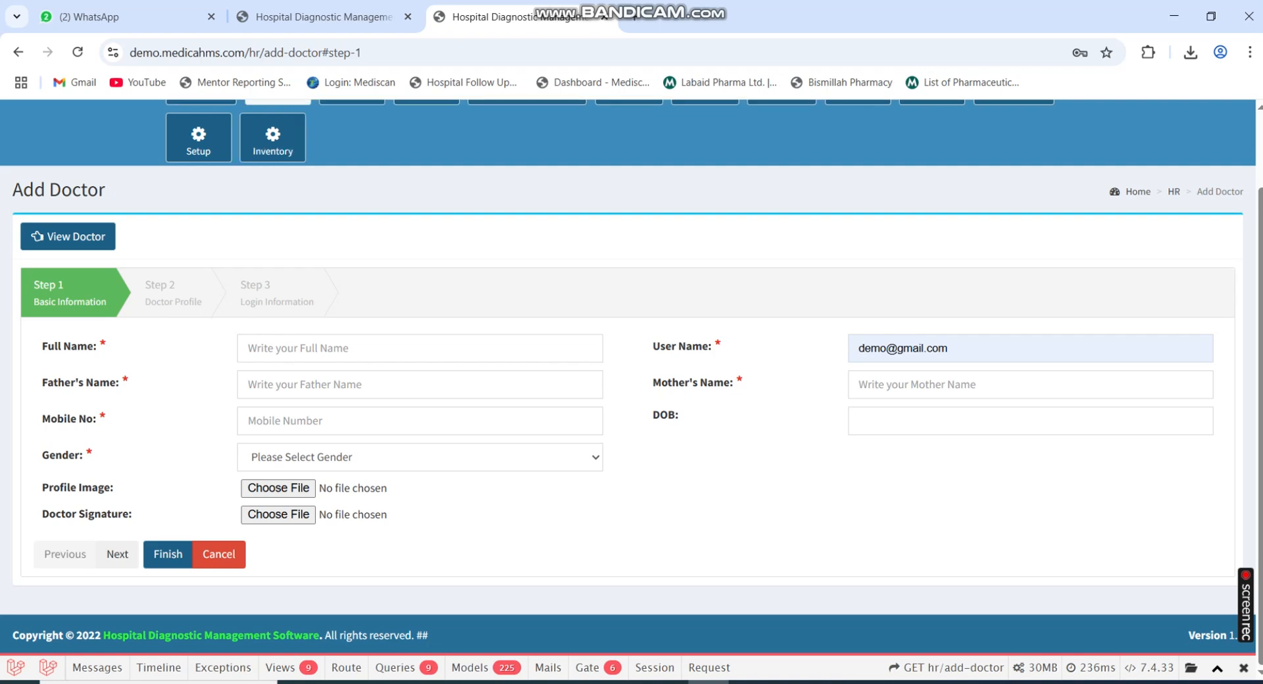
scroll(632, 381, "up", 1)
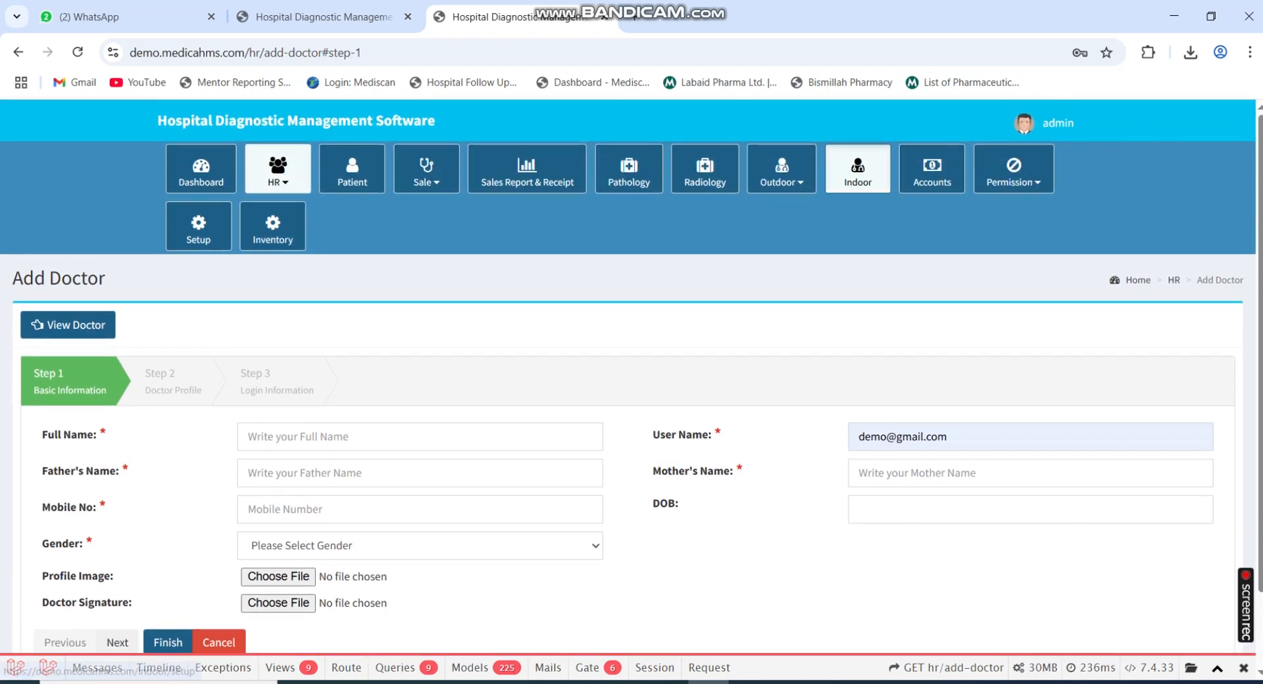
Look over the Indoor module's cabin and ward setup and the Accounts module's income, expense and internal options
left_click(858, 168)
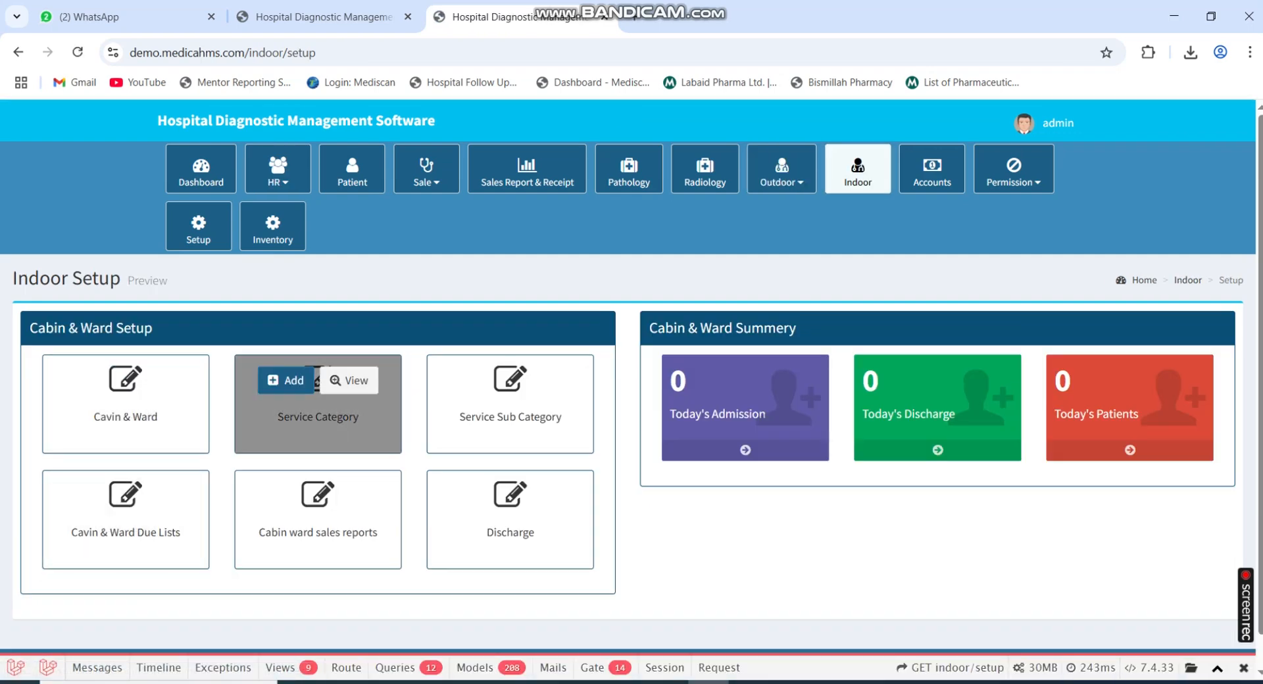
mouse_move(318, 507)
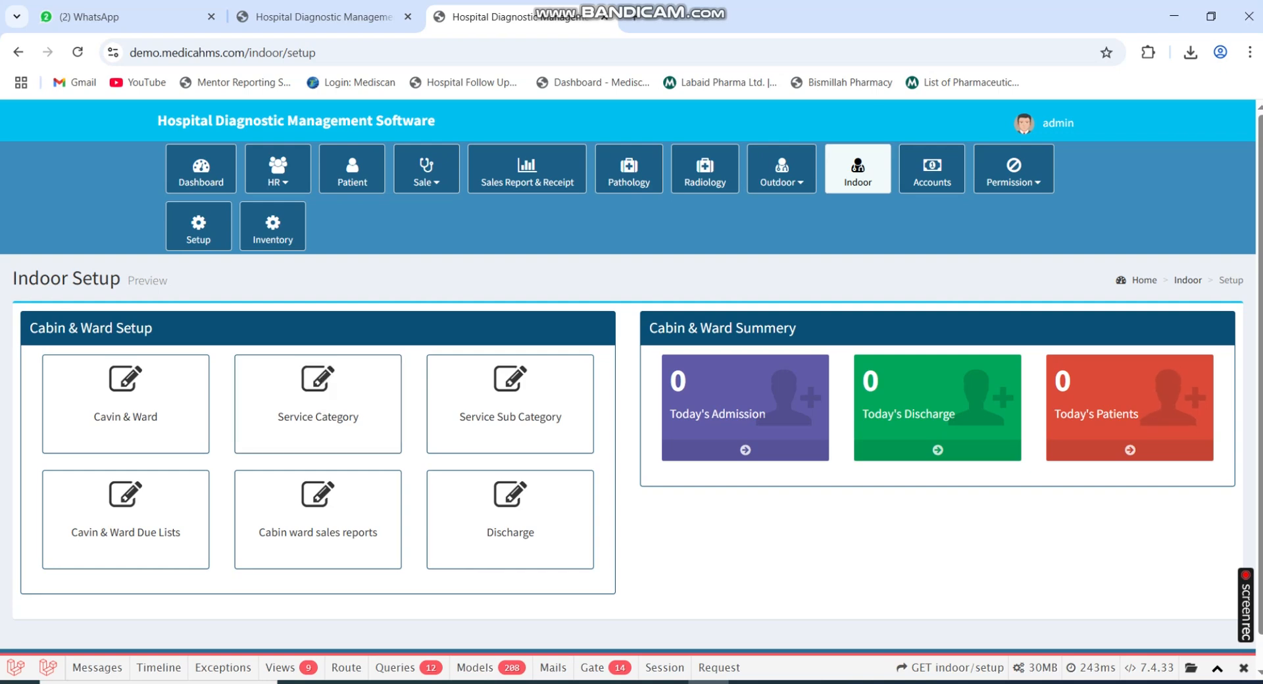
left_click(932, 169)
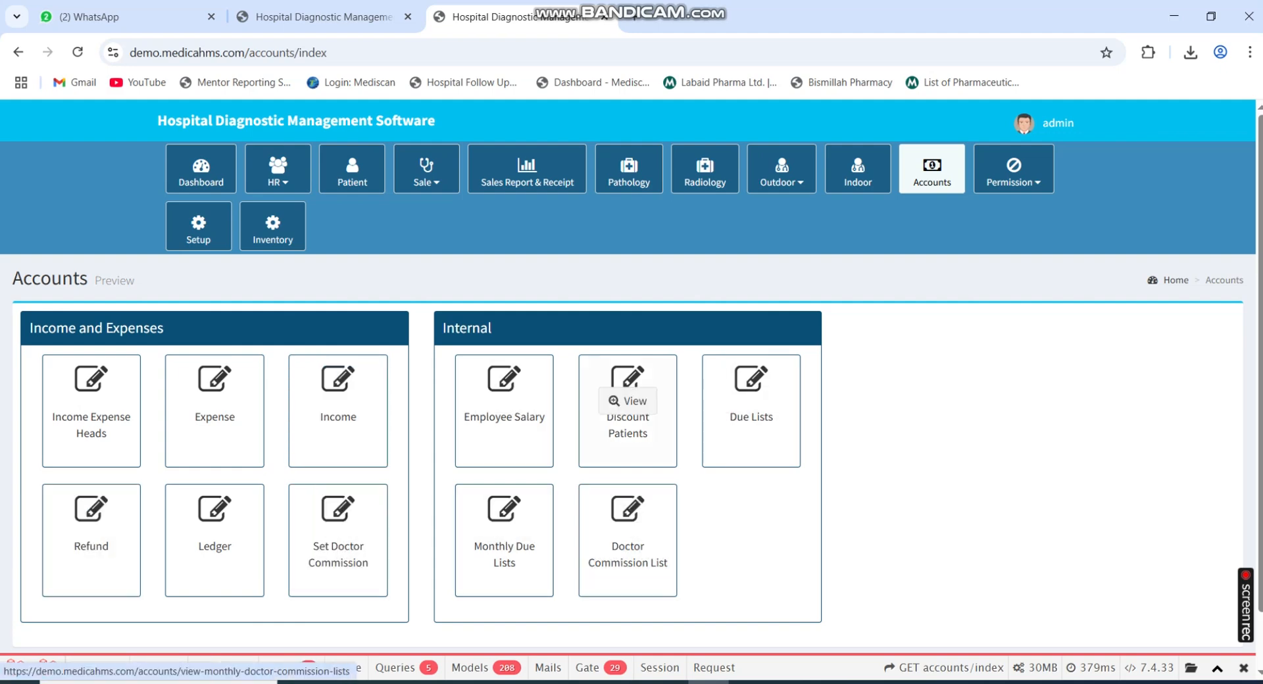
left_click(1013, 173)
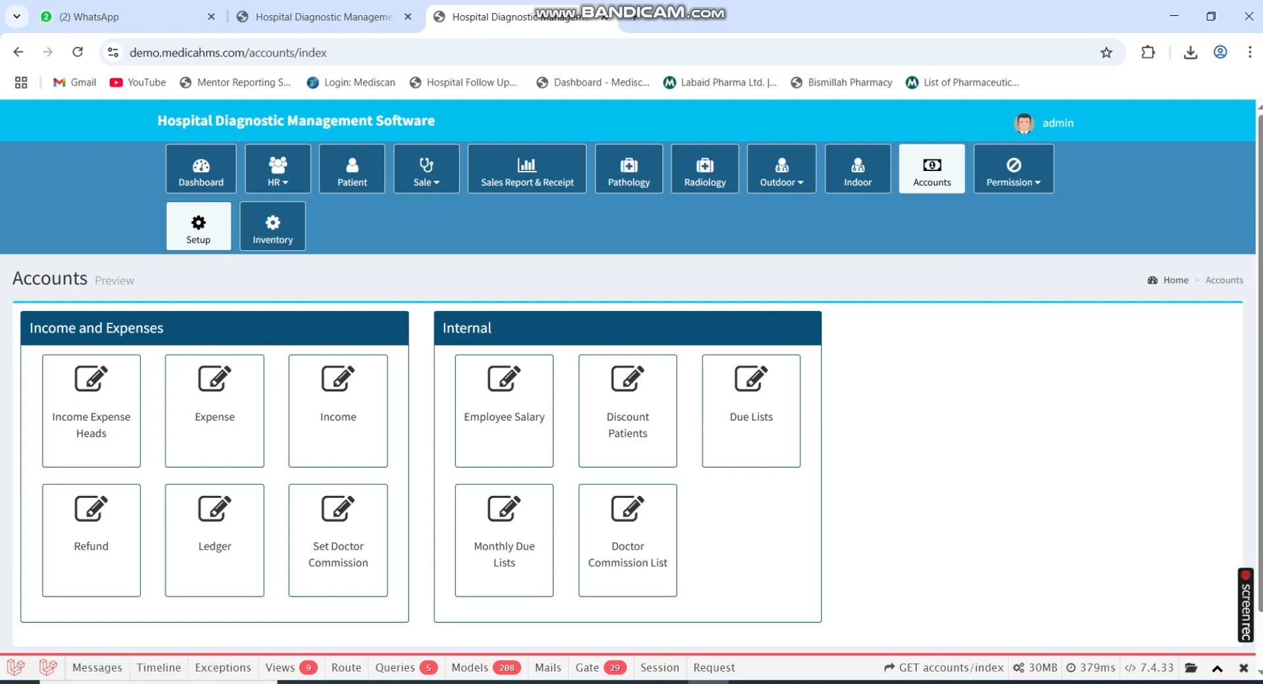
Examine the Setup module's basic and lab test options, and open the Inventory module's overview
left_click(198, 227)
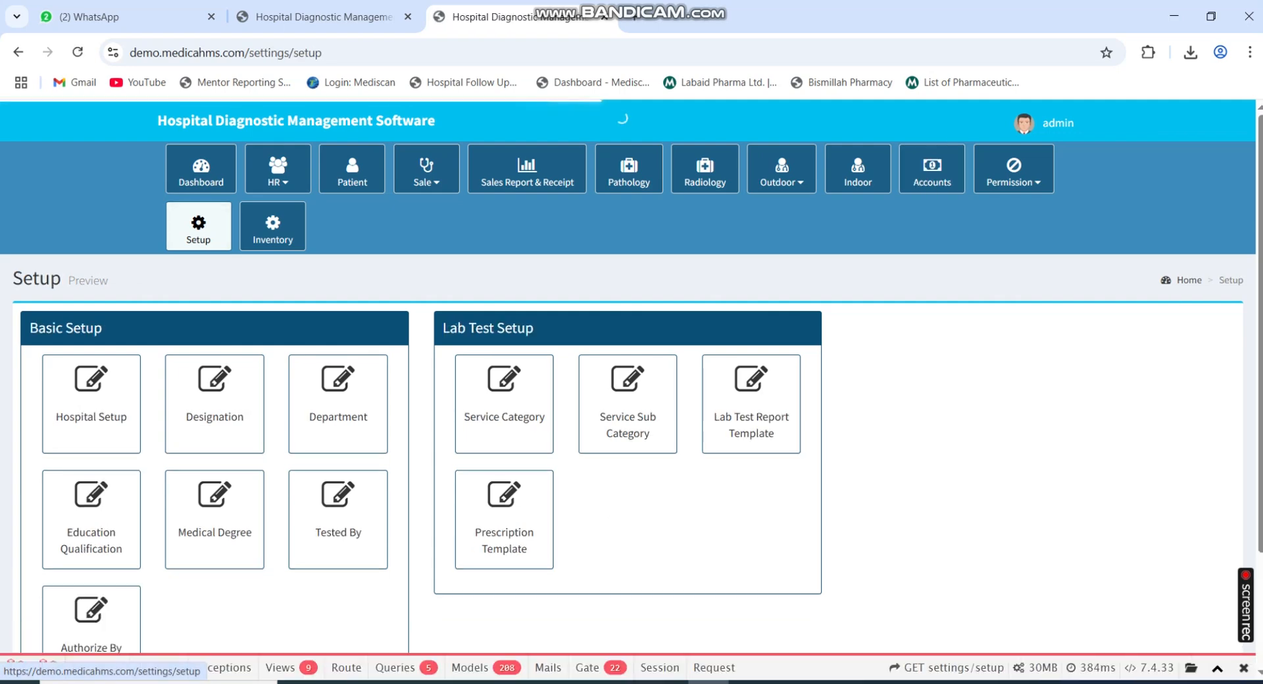
mouse_move(91, 379)
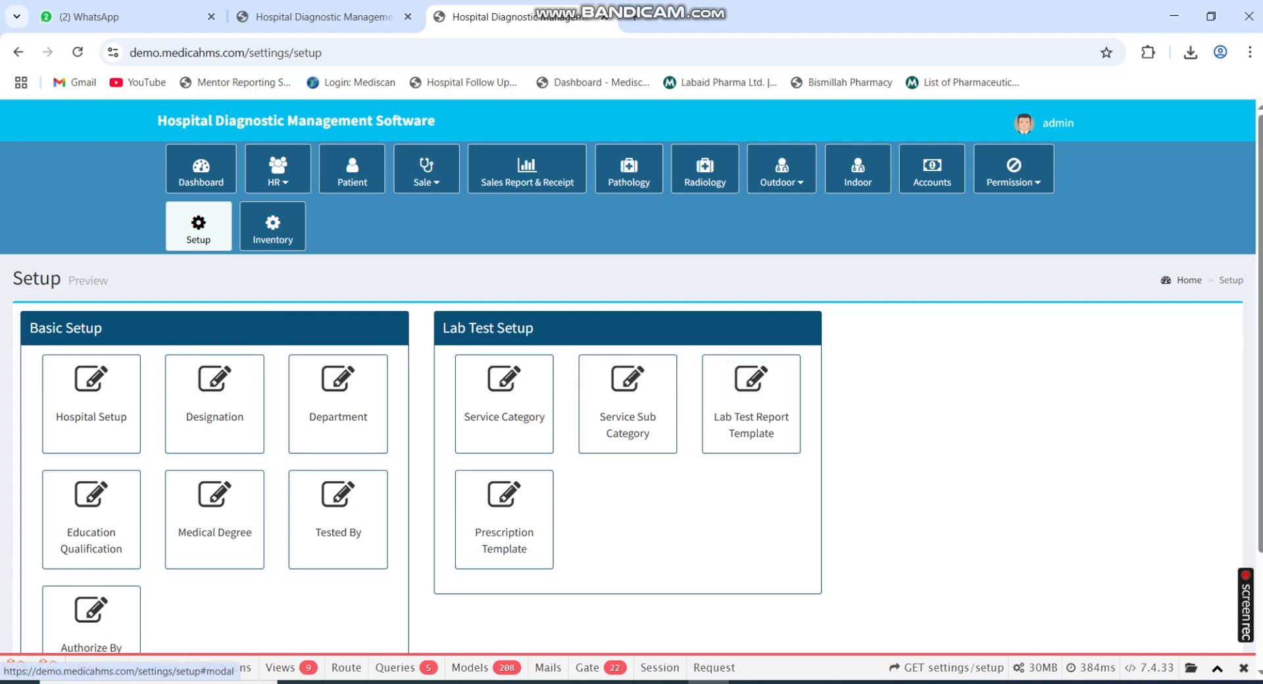
mouse_move(751, 382)
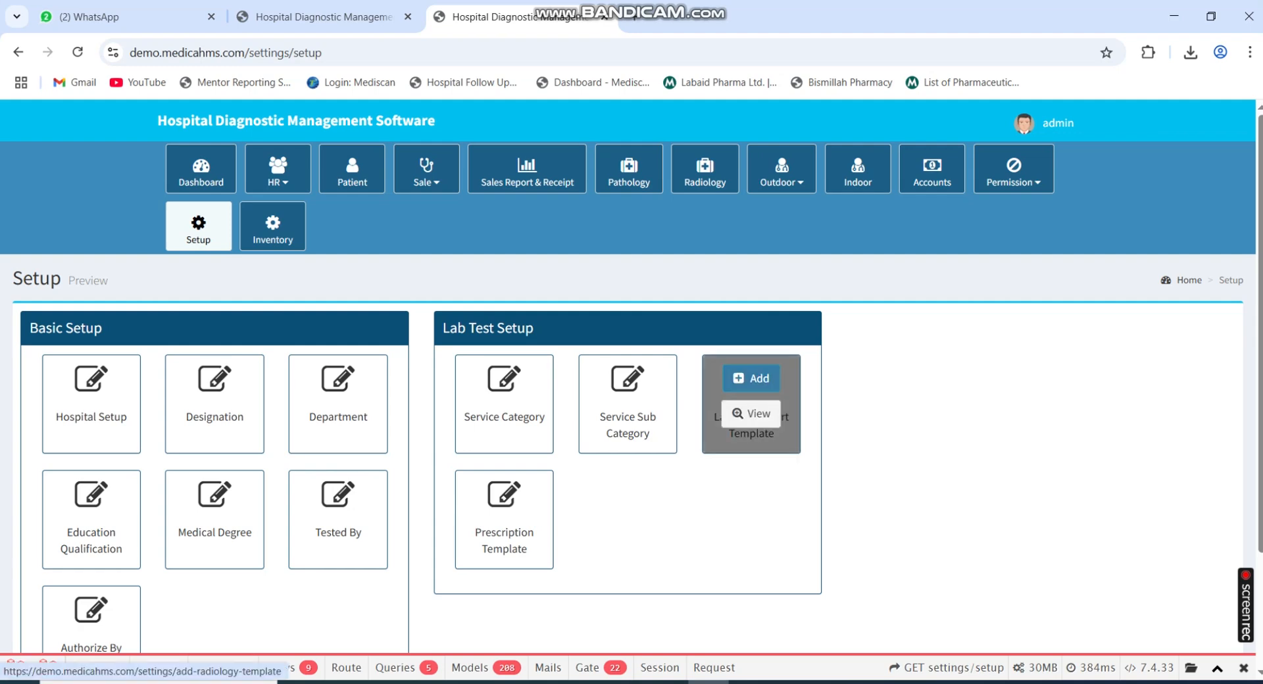
scroll(338, 500, "down", 1)
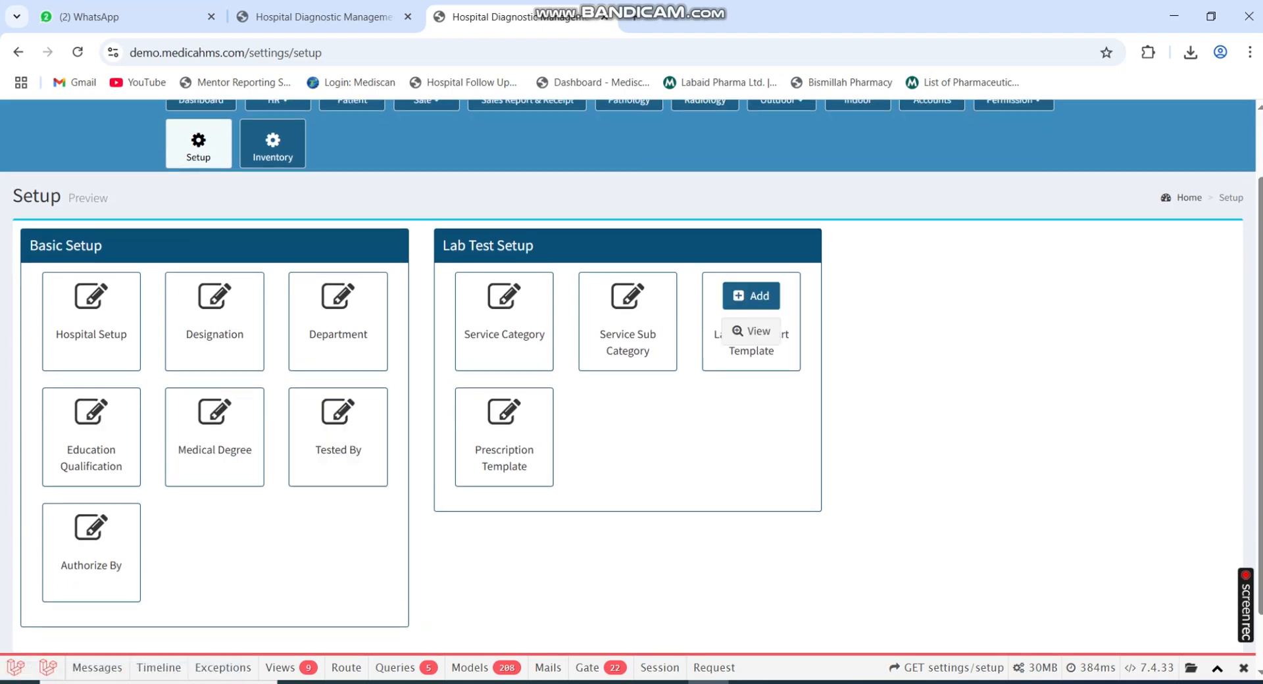
scroll(628, 404, "up", 1)
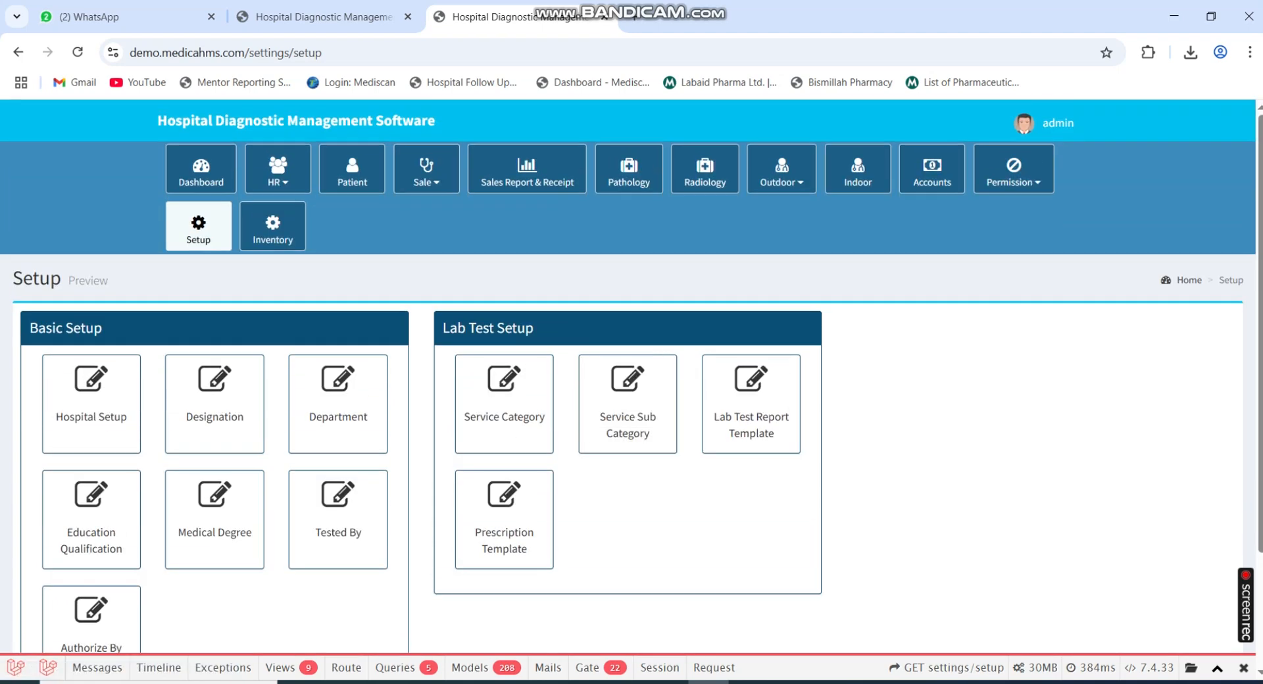
left_click(273, 227)
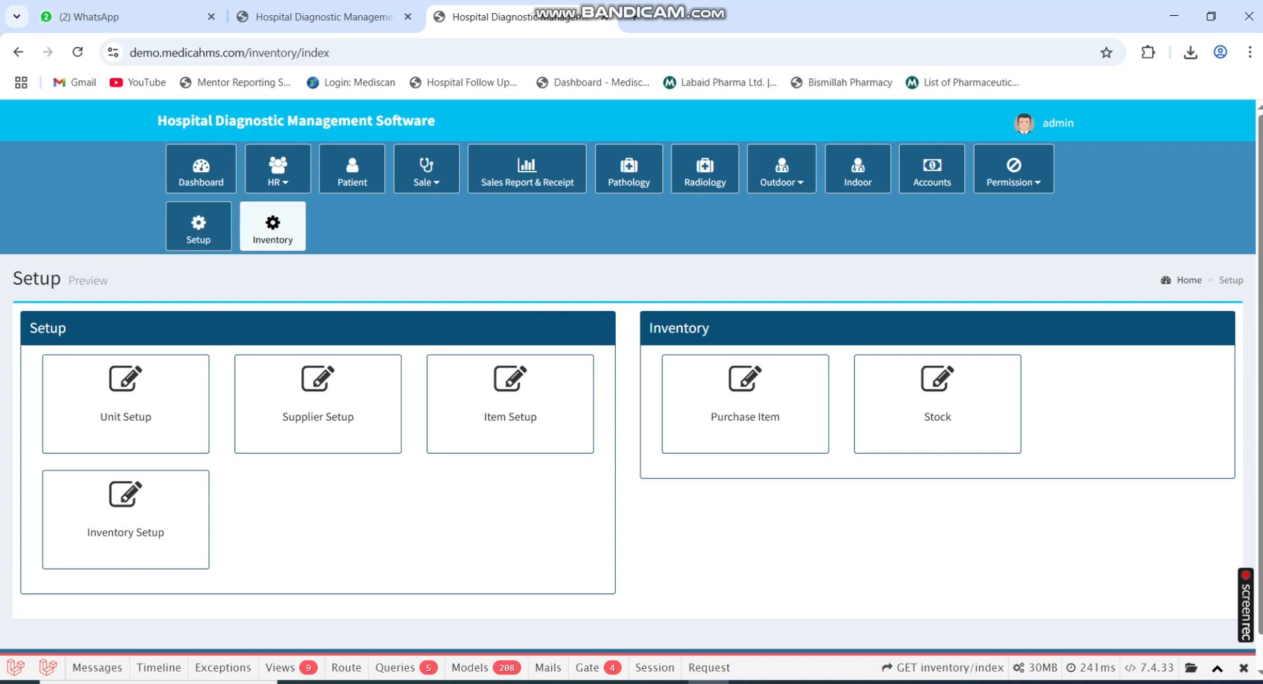
left_click(749, 682)
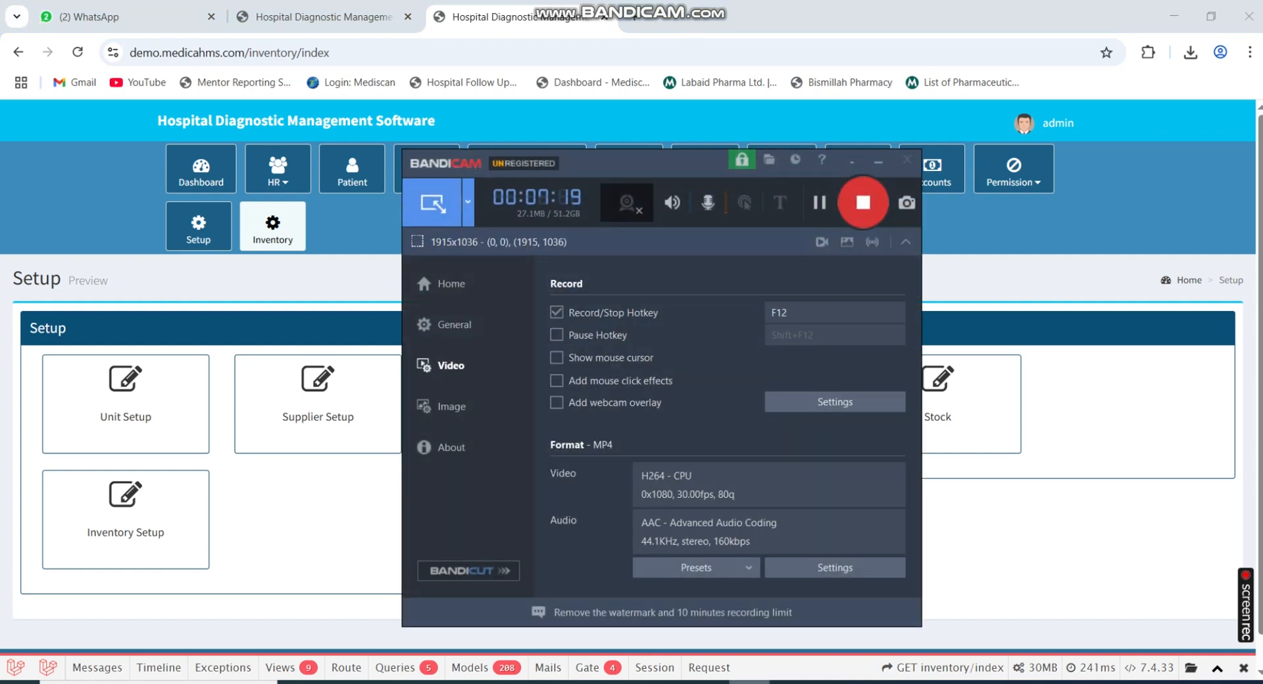